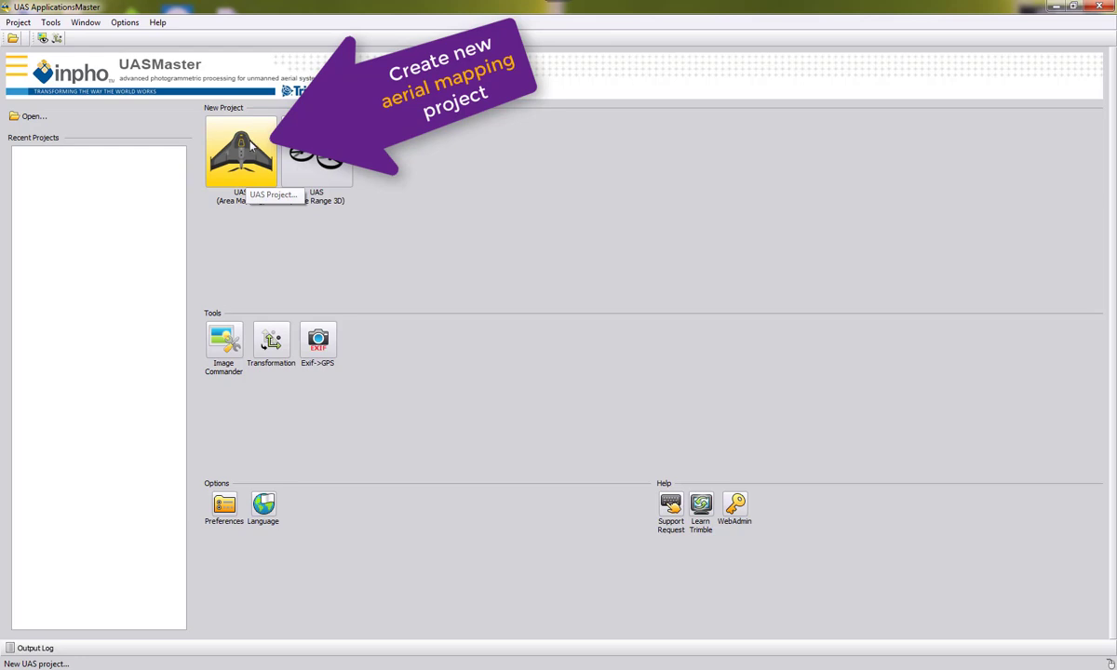
# Create a new UAS area mapping project and dismiss the notice about the local coordinate system
pyautogui.click(233, 165)
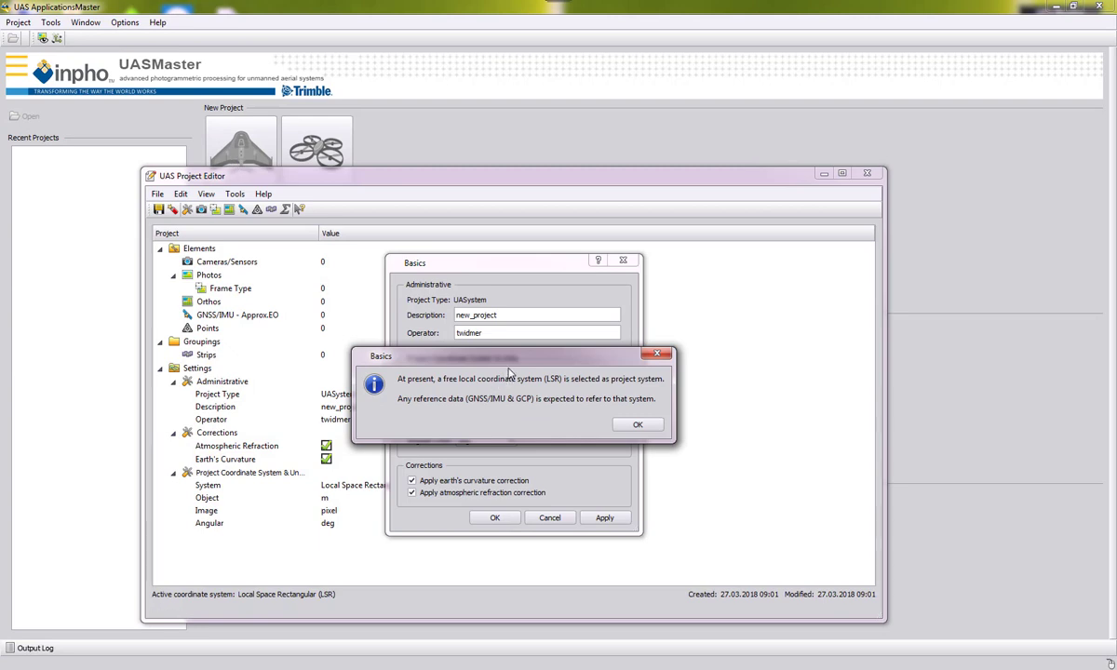
pyautogui.moveTo(526, 363); pyautogui.dragTo(522, 340)
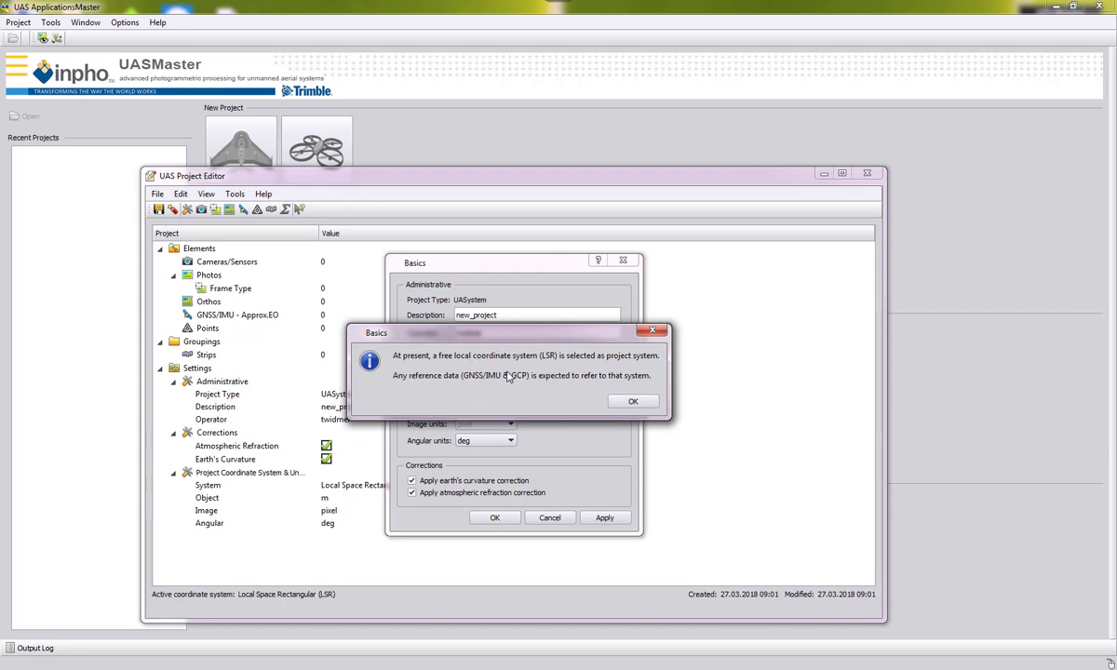
pyautogui.click(631, 403)
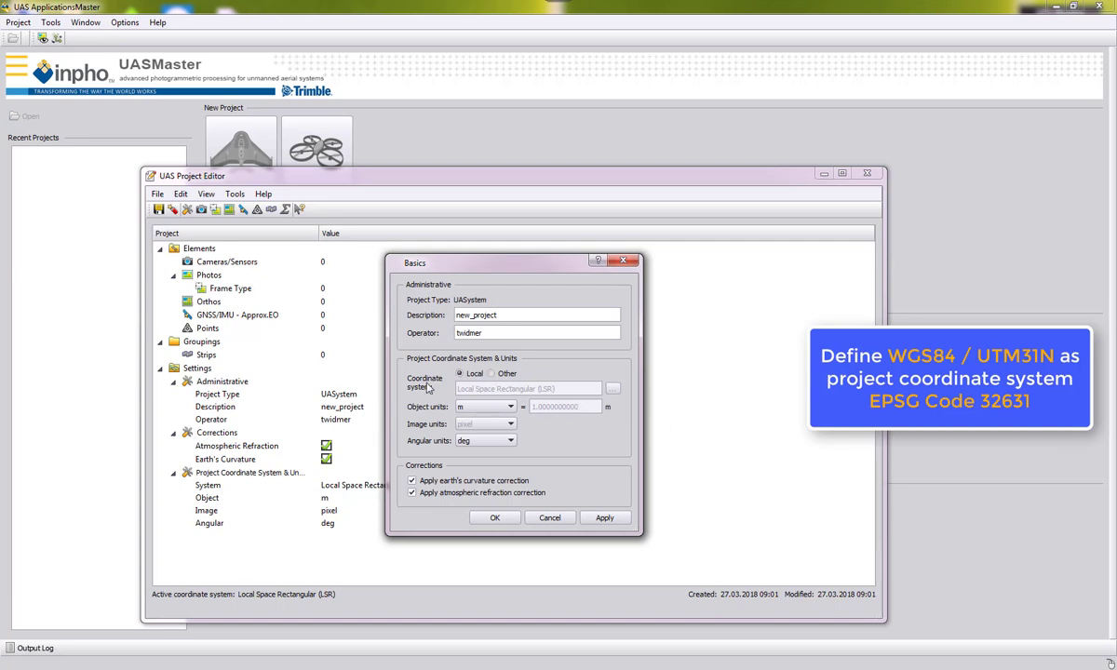
# Set the project coordinate system to WGS 84 / UTM zone 31N by looking up EPSG code 32631
pyautogui.click(492, 376)
pyautogui.click(611, 388)
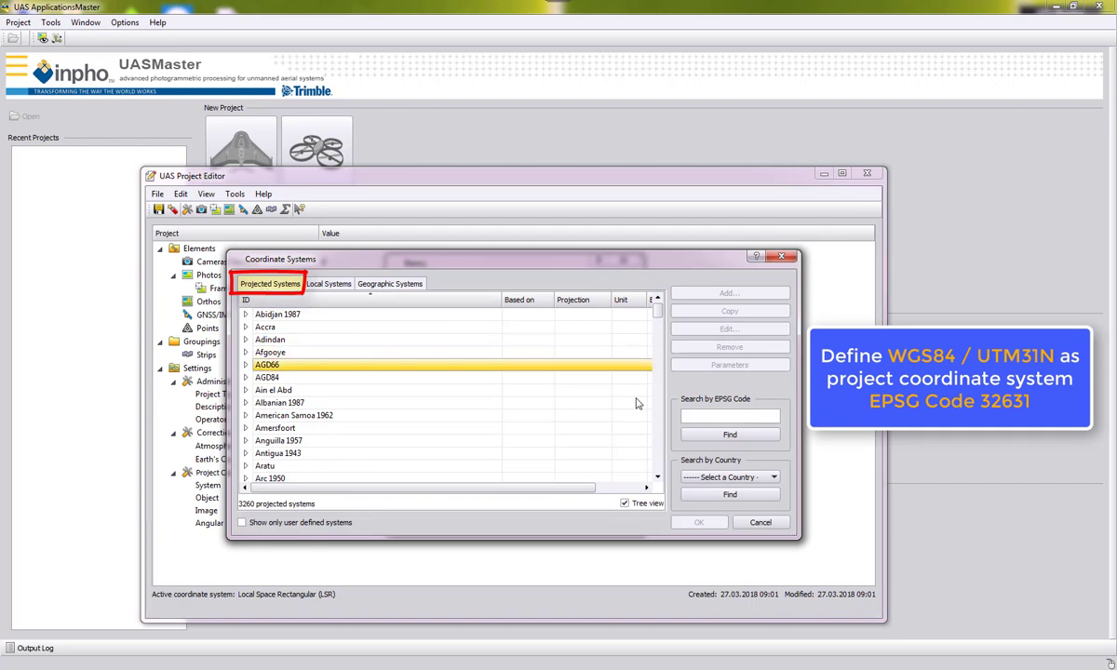
pyautogui.click(730, 435)
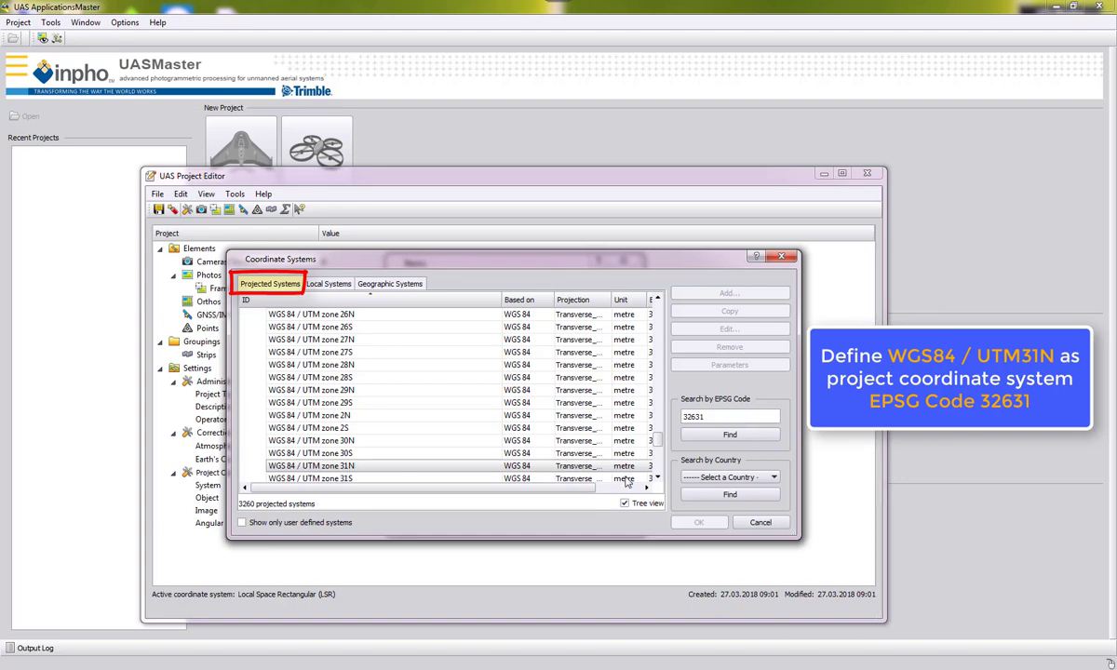
pyautogui.click(518, 468)
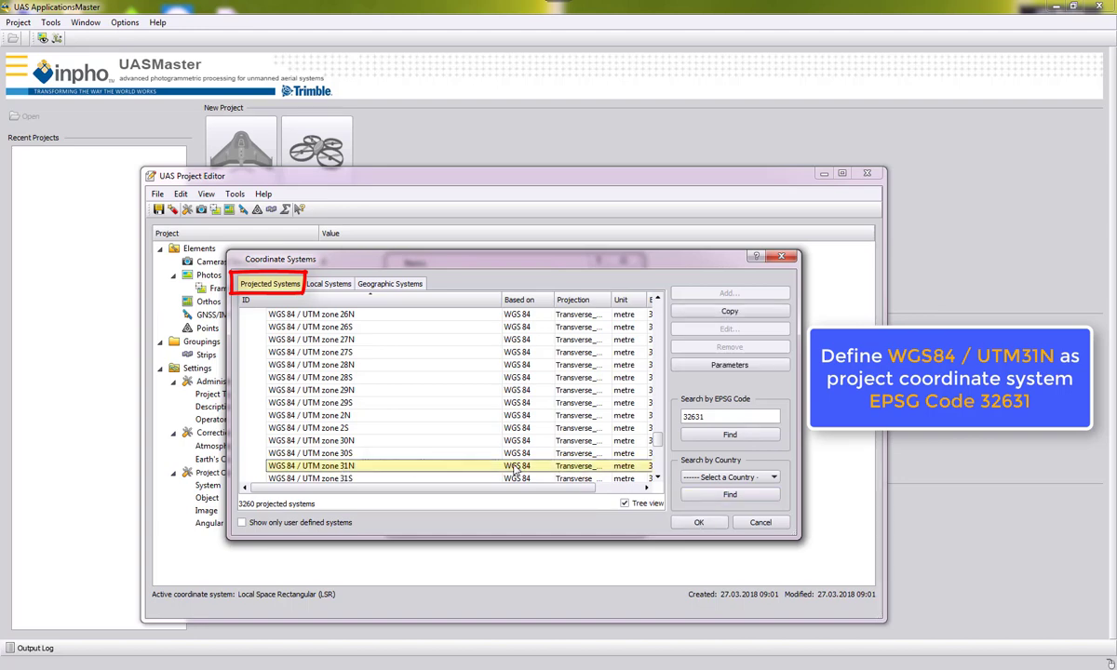
pyautogui.click(691, 525)
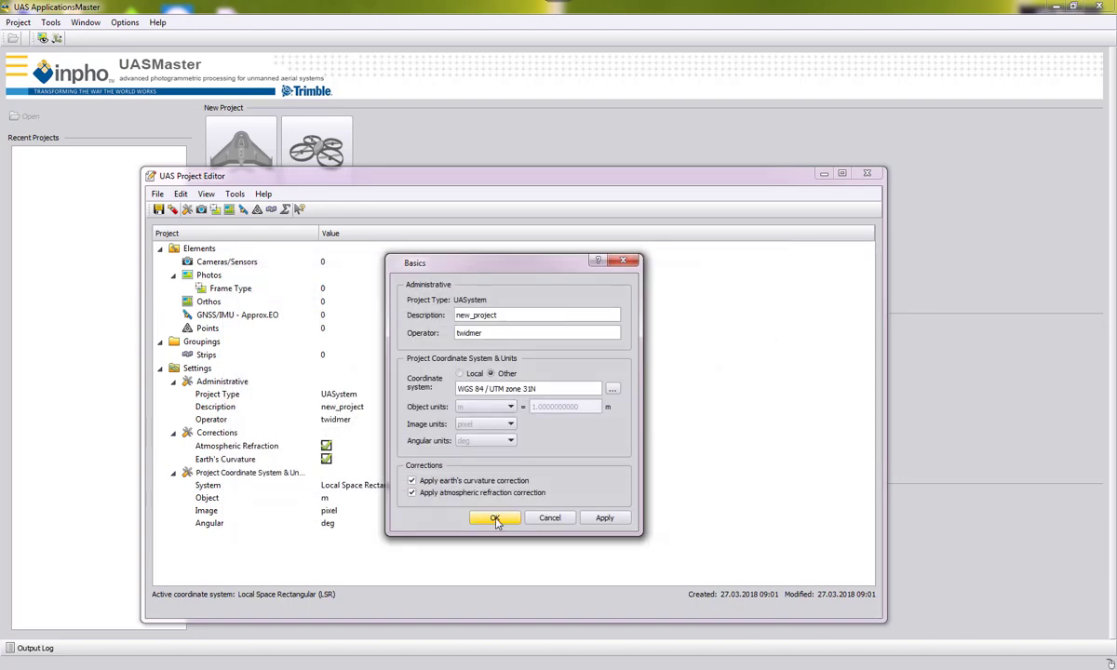
pyautogui.click(495, 519)
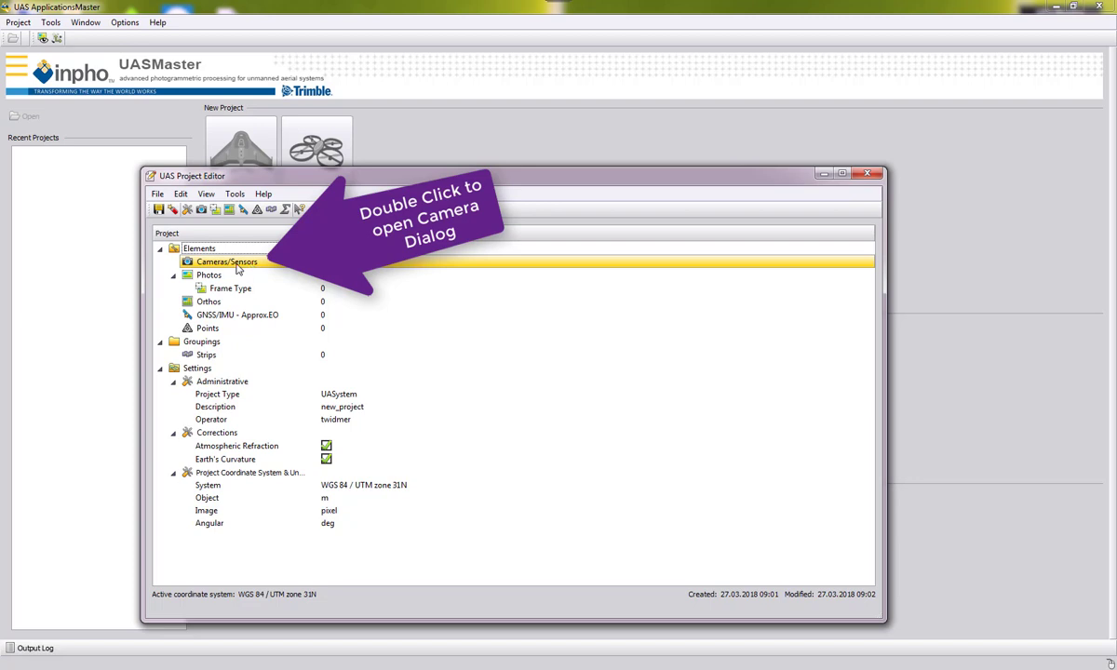
# Add a camera with the ID DemoCamera to the project, preset from the Trimble UX5 default template
pyautogui.doubleClick(232, 267)
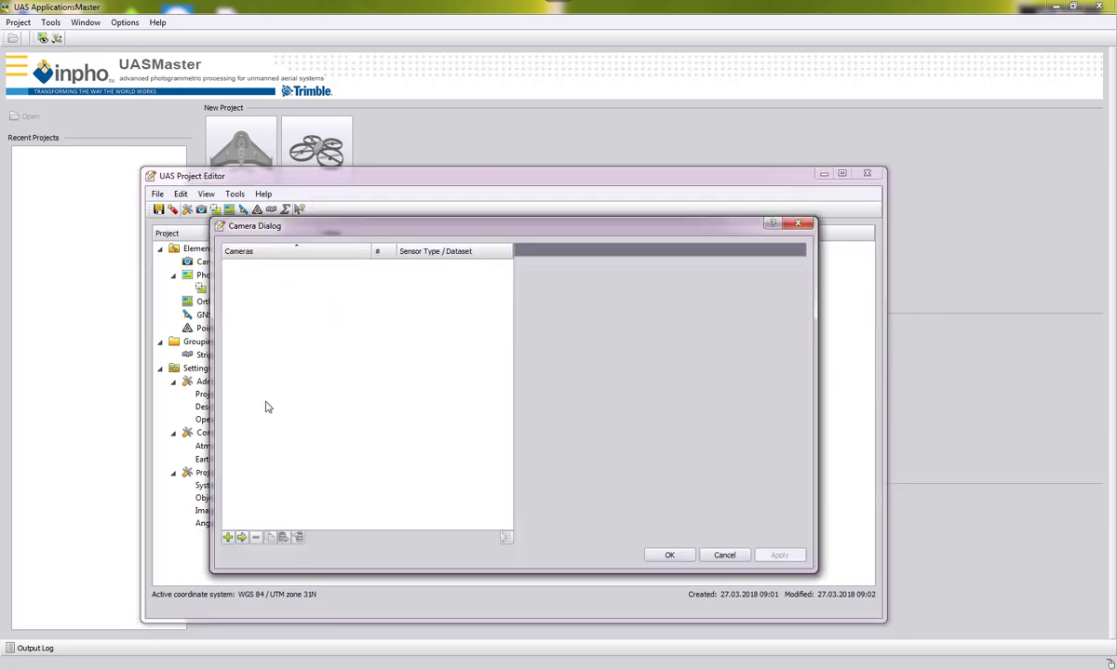
pyautogui.click(228, 540)
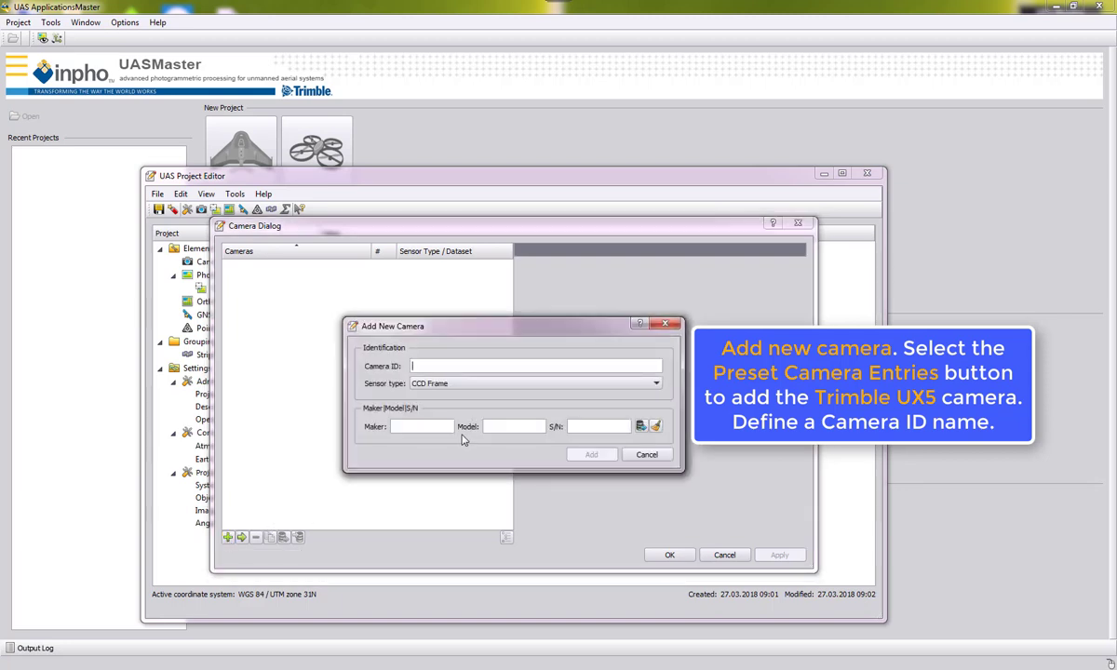
pyautogui.click(640, 427)
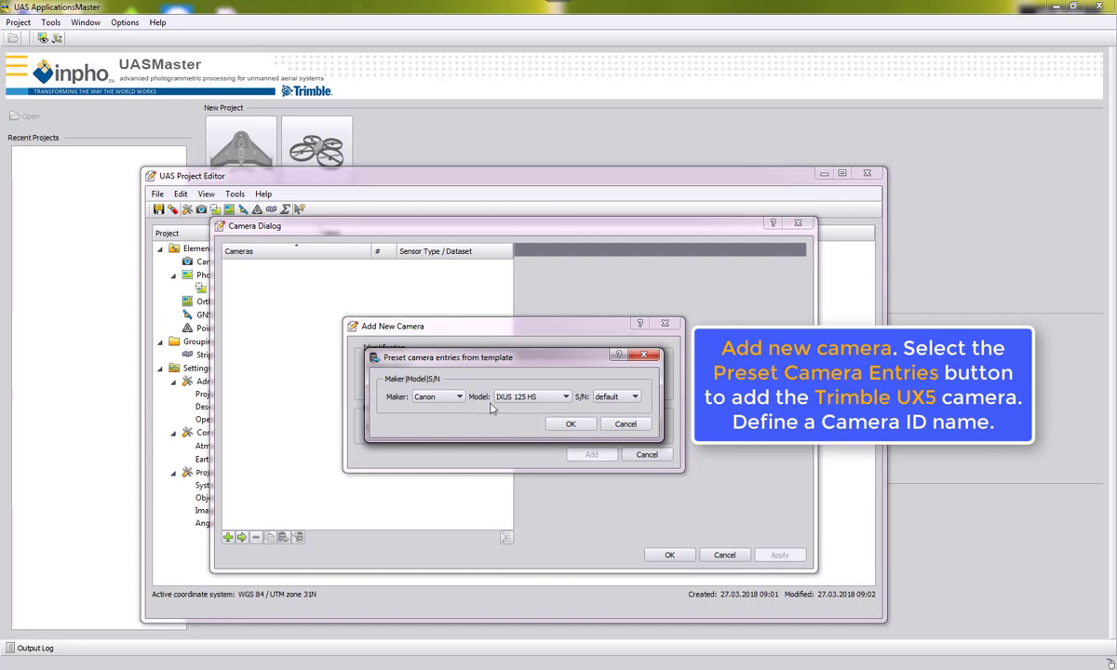
pyautogui.click(441, 399)
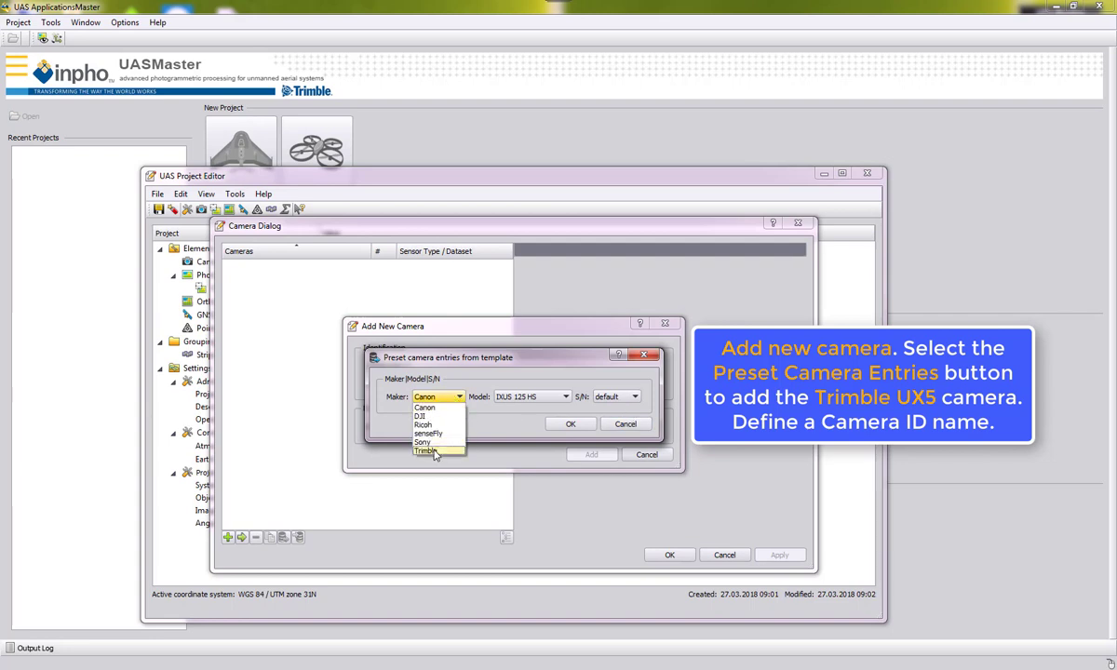
pyautogui.click(434, 428)
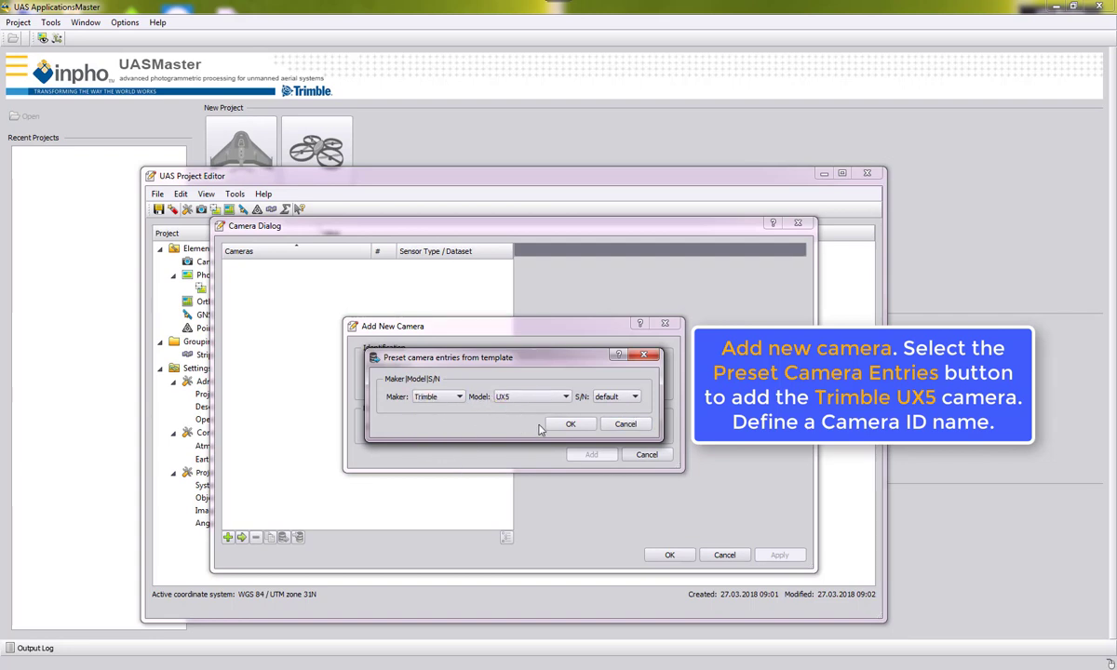
pyautogui.click(571, 425)
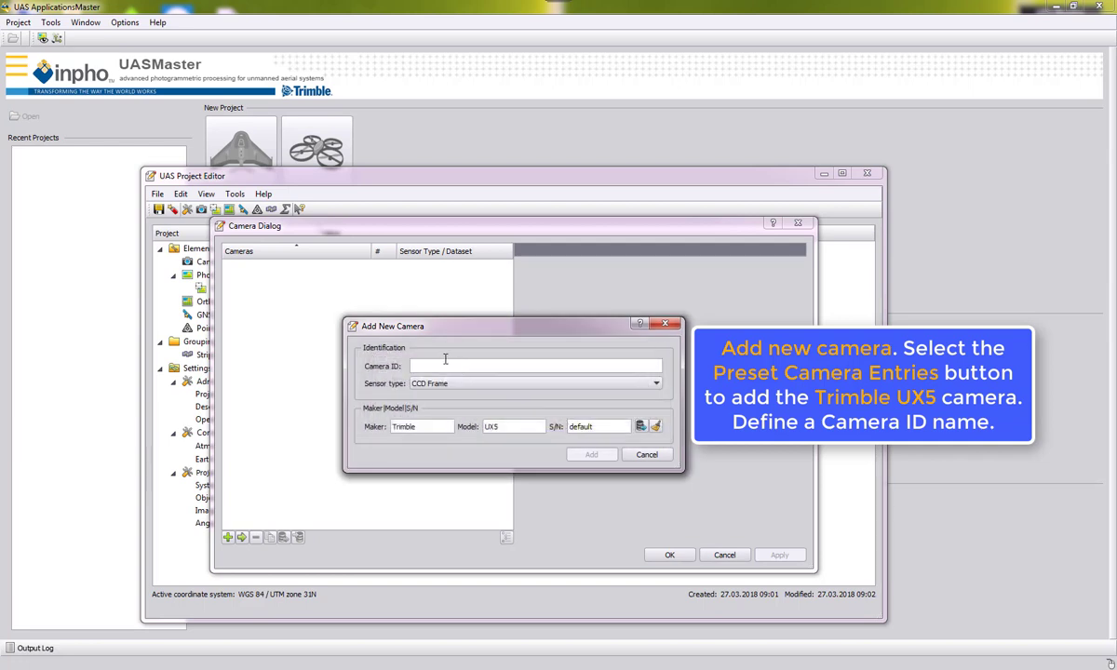
pyautogui.write('DemoCamera')
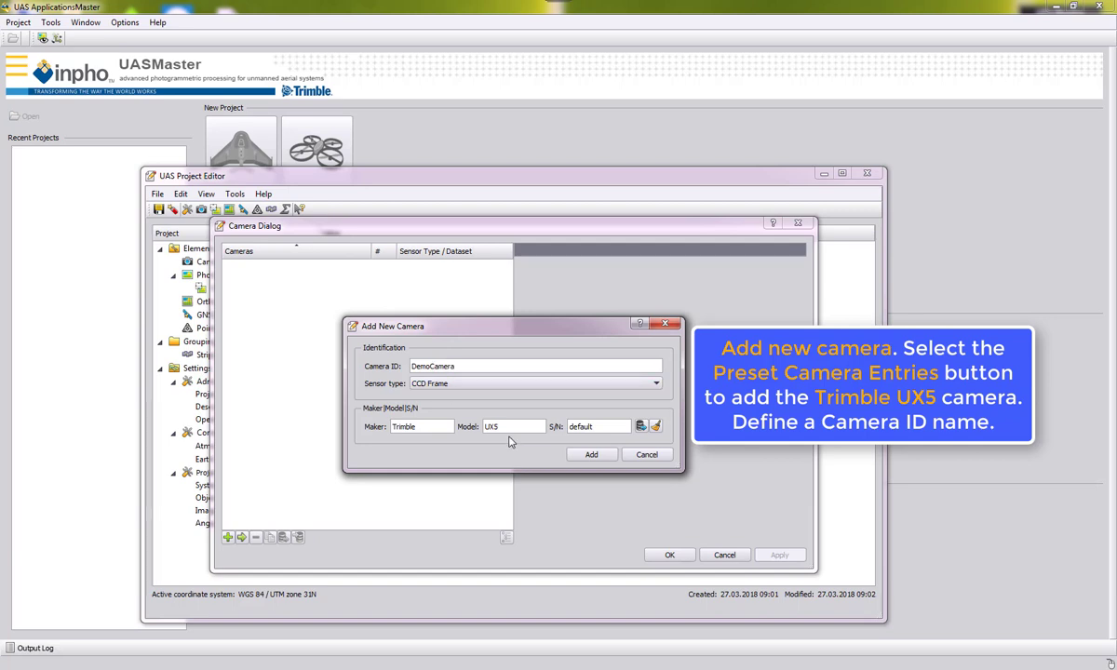
pyautogui.click(591, 455)
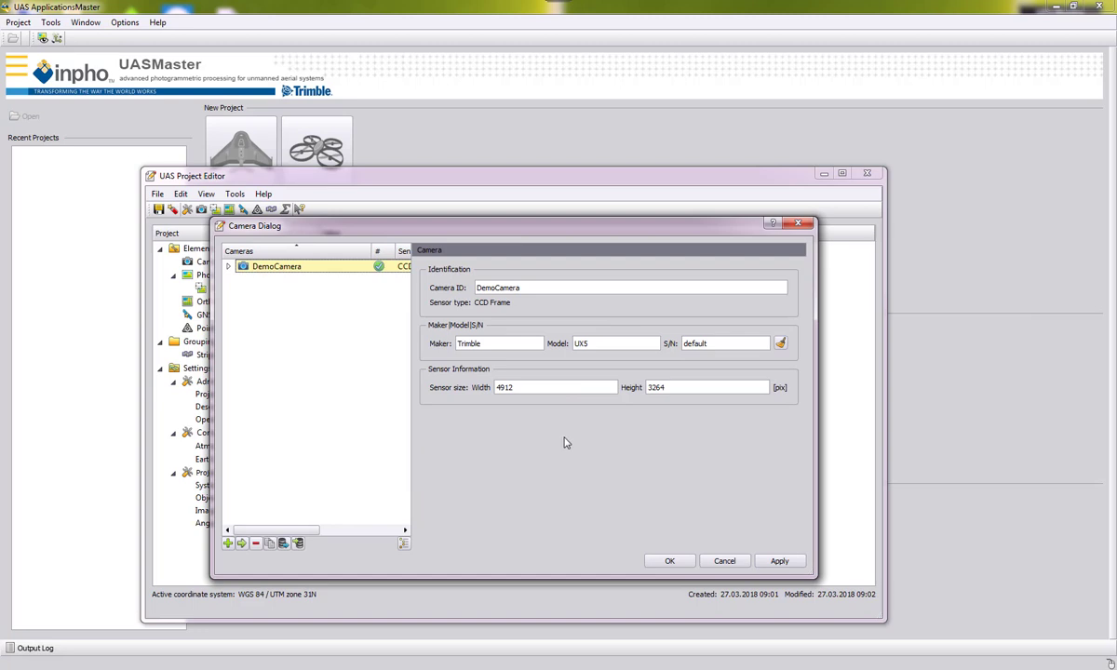
pyautogui.click(671, 560)
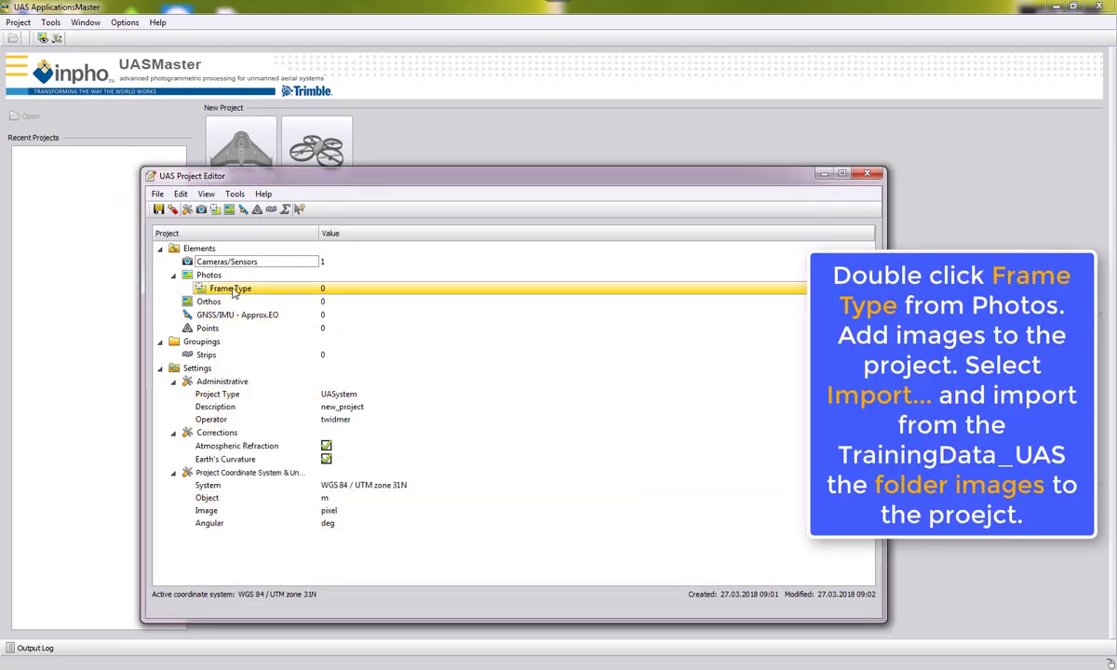
# Start a frame photo import and add the Images directory from TrainingData_UAS as its input
pyautogui.doubleClick(226, 291)
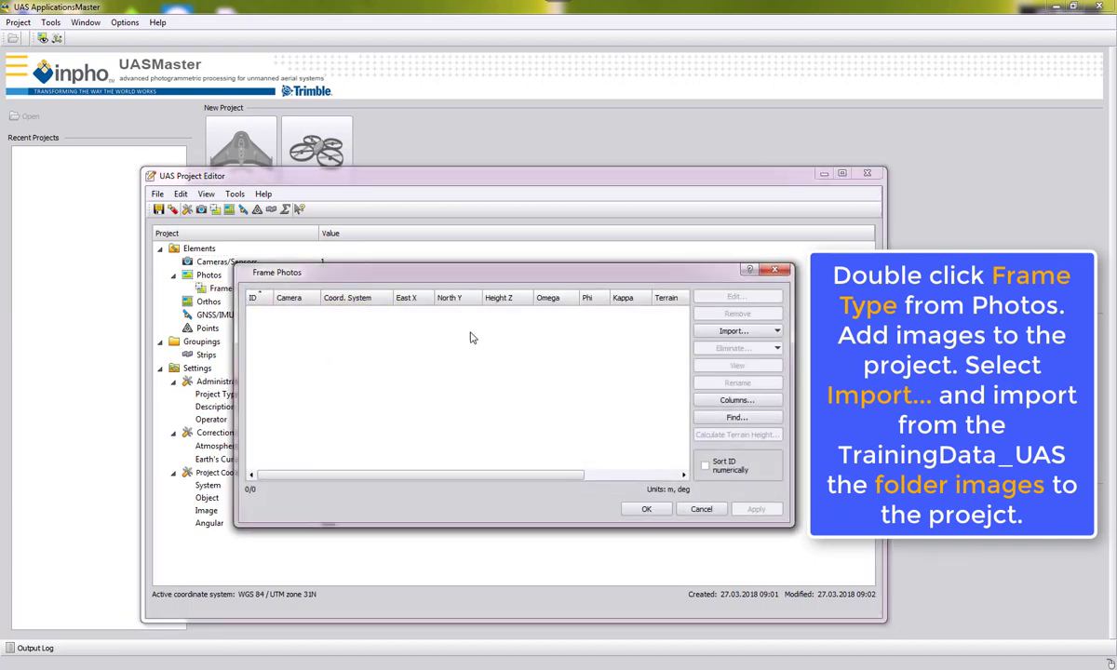
pyautogui.click(769, 331)
pyautogui.click(735, 347)
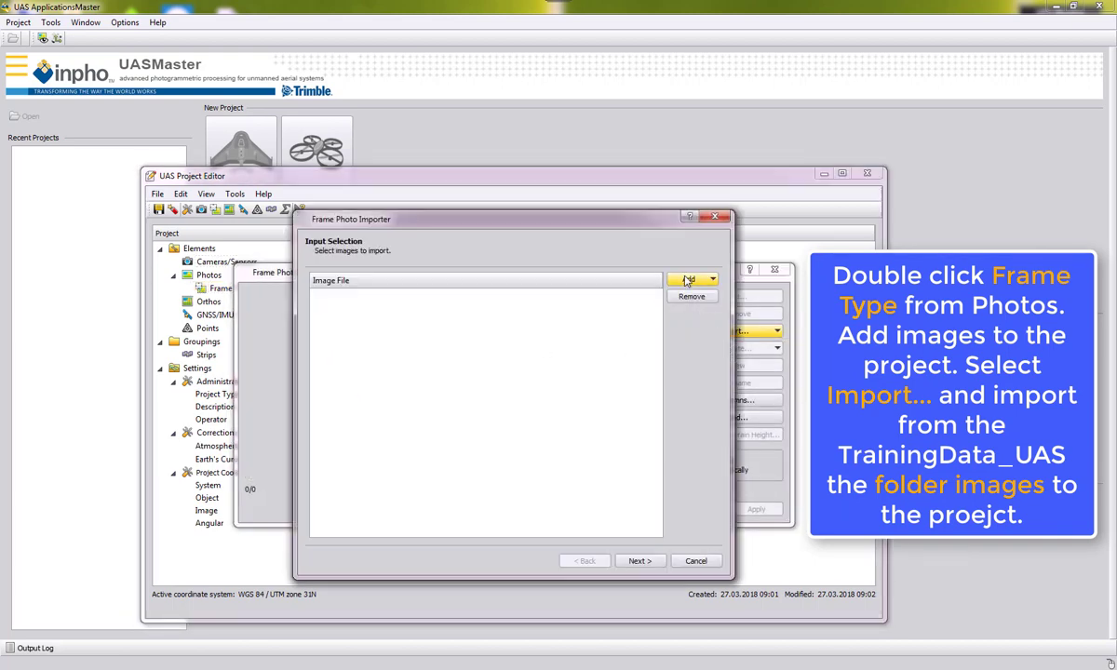
pyautogui.click(686, 280)
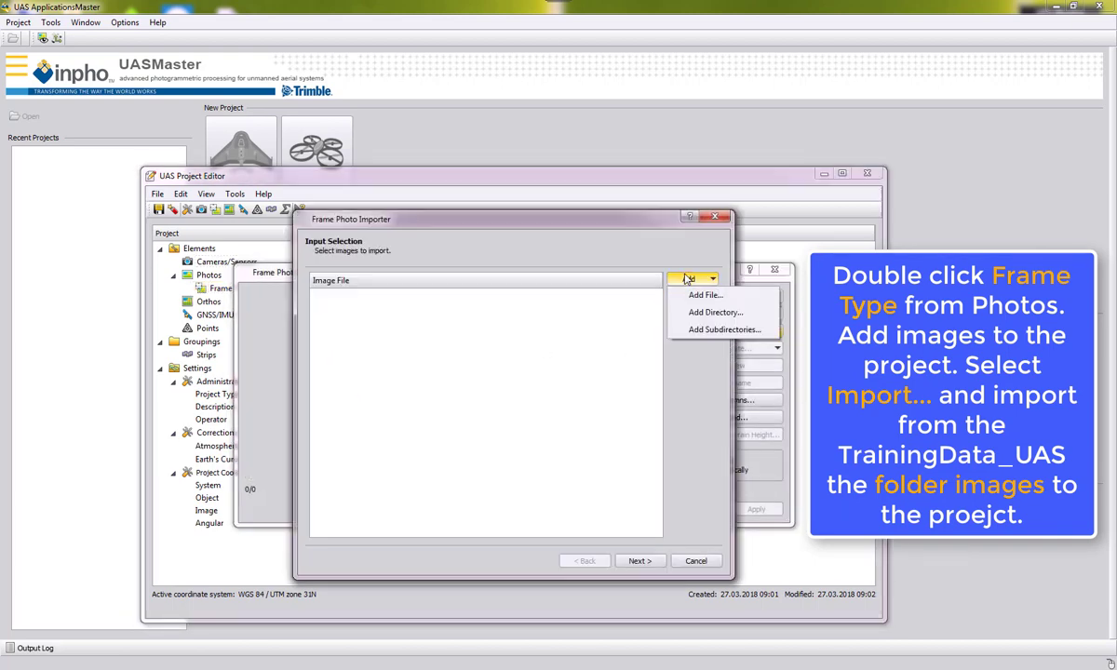
pyautogui.click(715, 313)
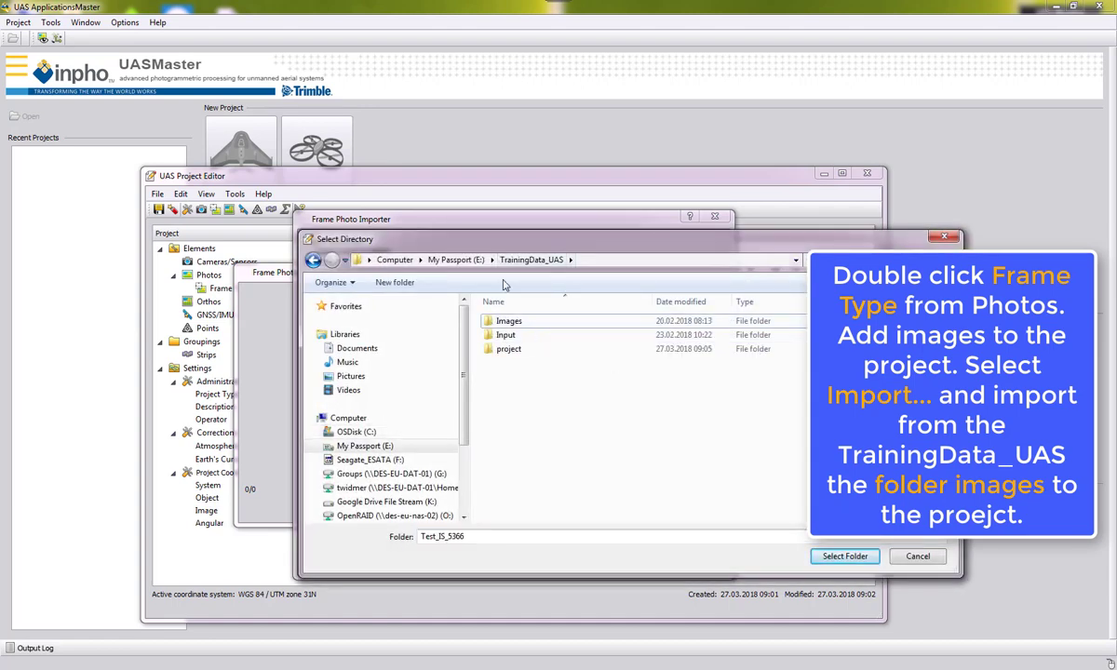
pyautogui.click(510, 321)
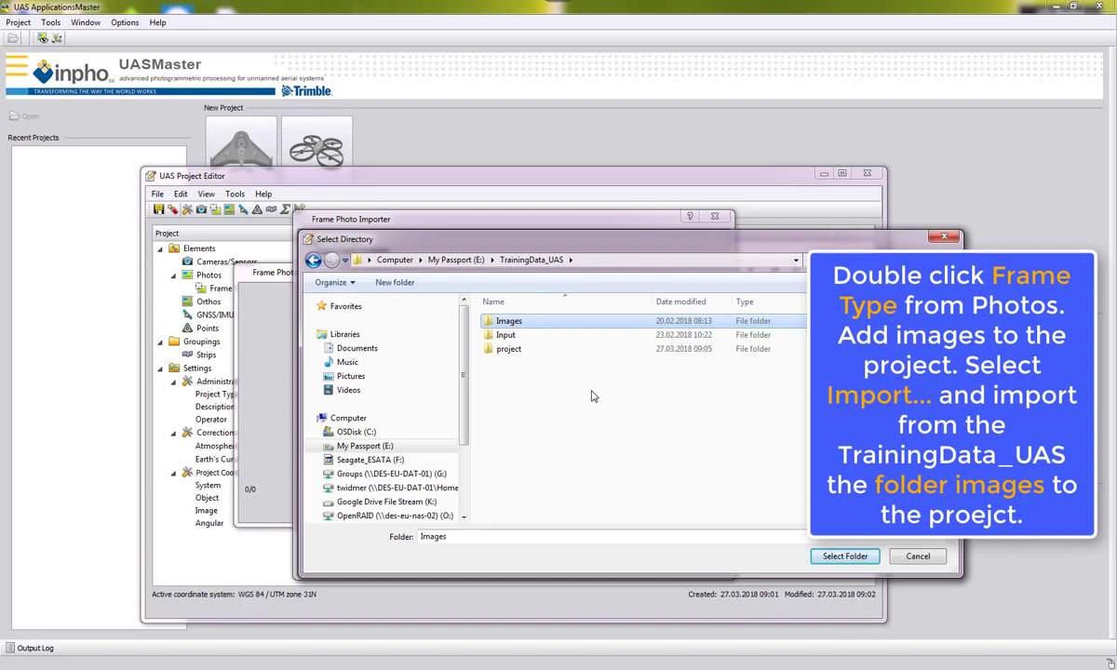
pyautogui.click(857, 559)
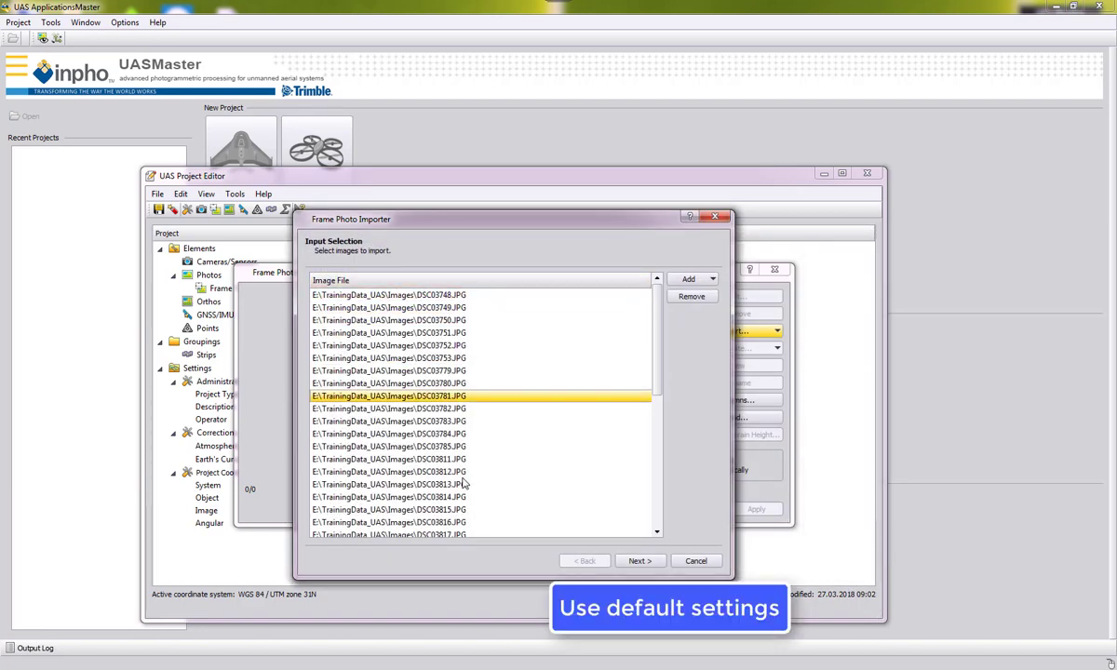
# Import the photos with default ID extraction and merge options, assigning the existing DemoCamera and a mean terrain height of 85 m
pyautogui.click(639, 560)
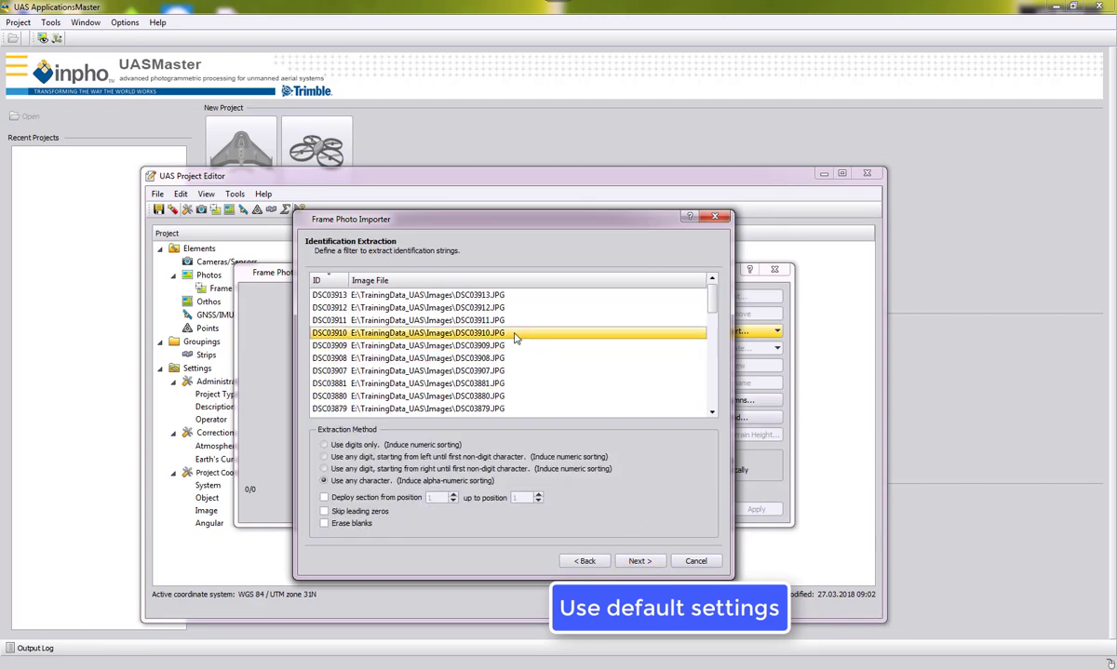
pyautogui.click(654, 563)
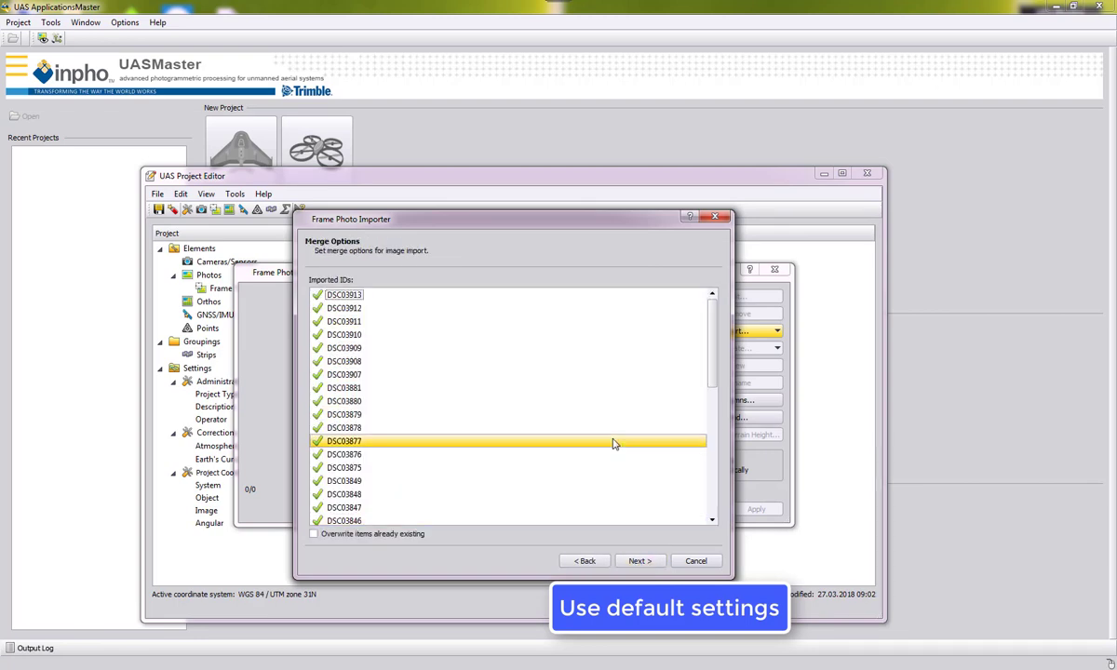
pyautogui.click(639, 560)
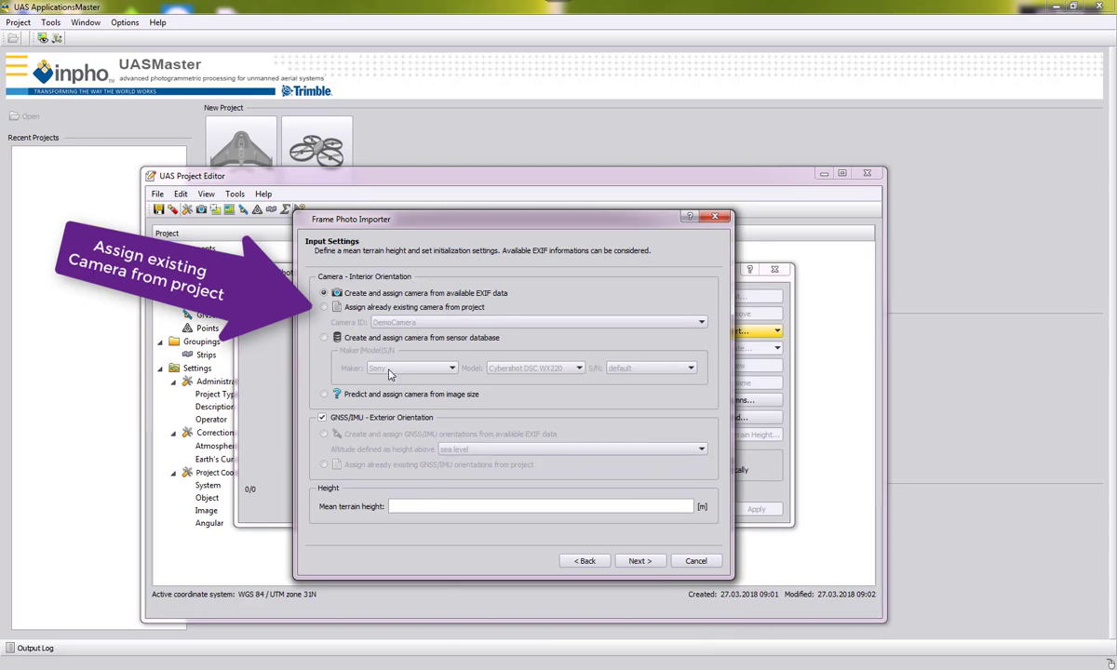
pyautogui.click(325, 307)
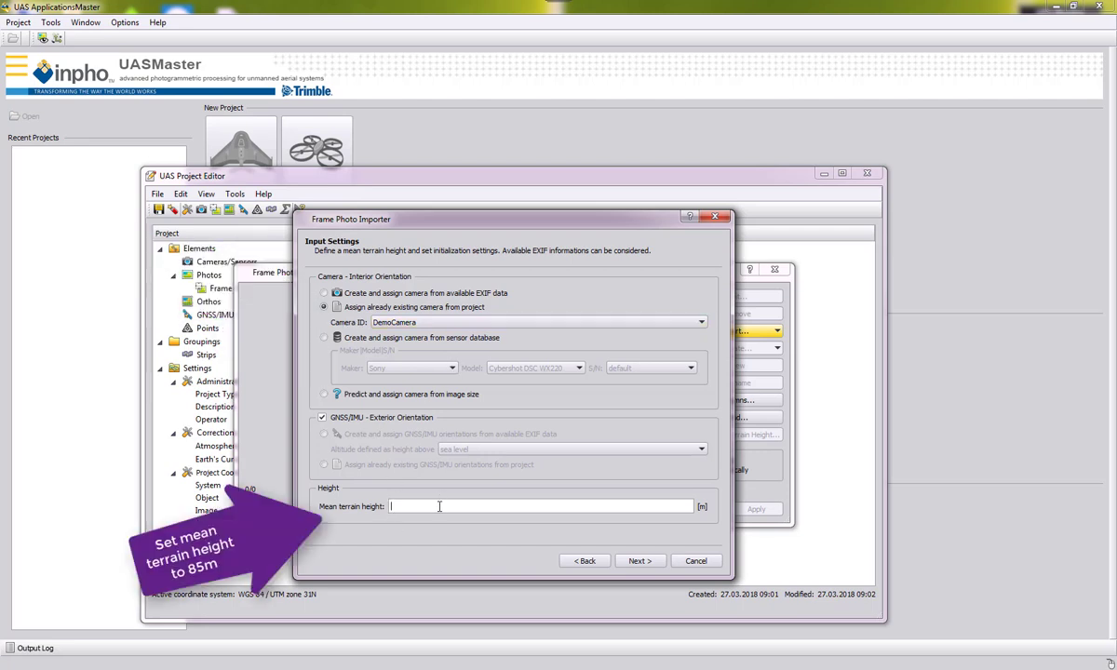
pyautogui.click(637, 560)
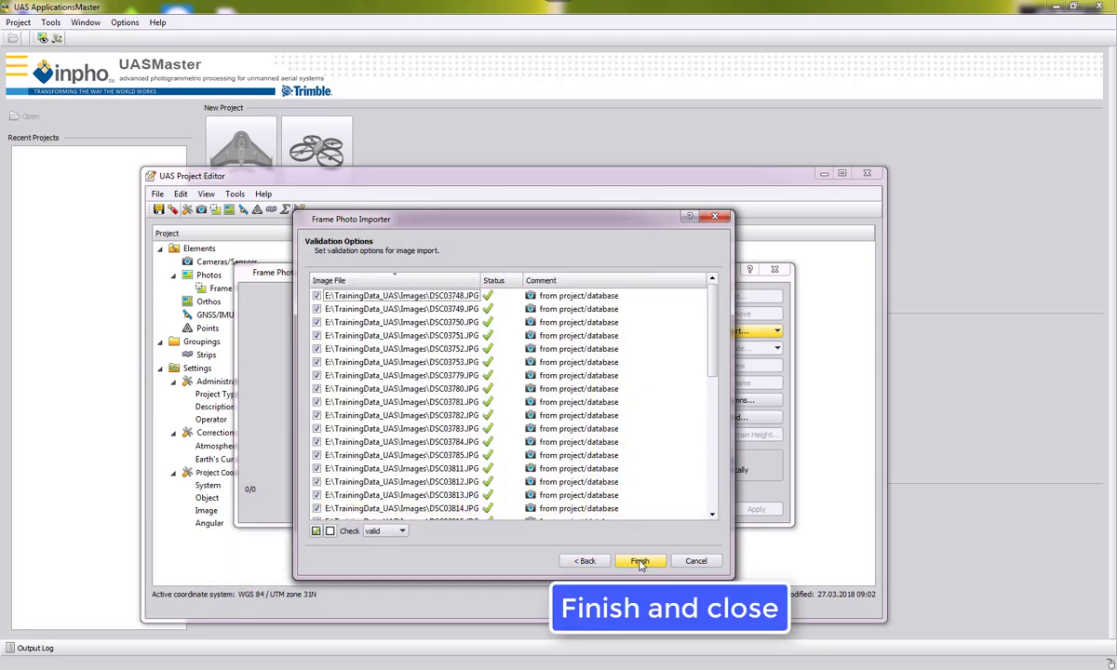
pyautogui.click(639, 563)
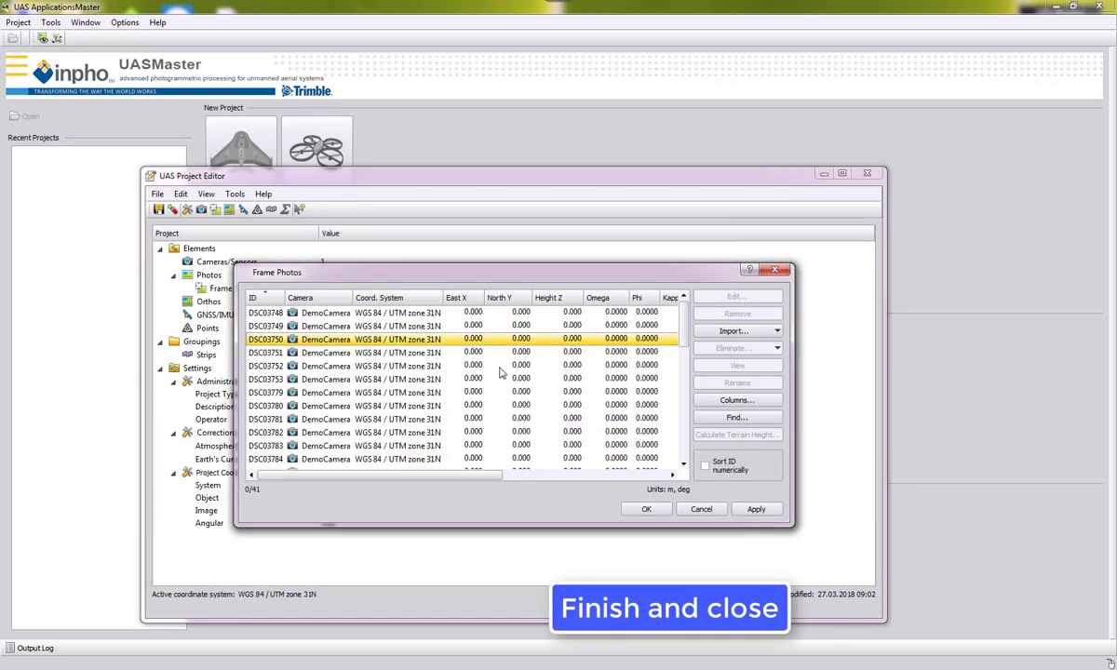
pyautogui.click(647, 510)
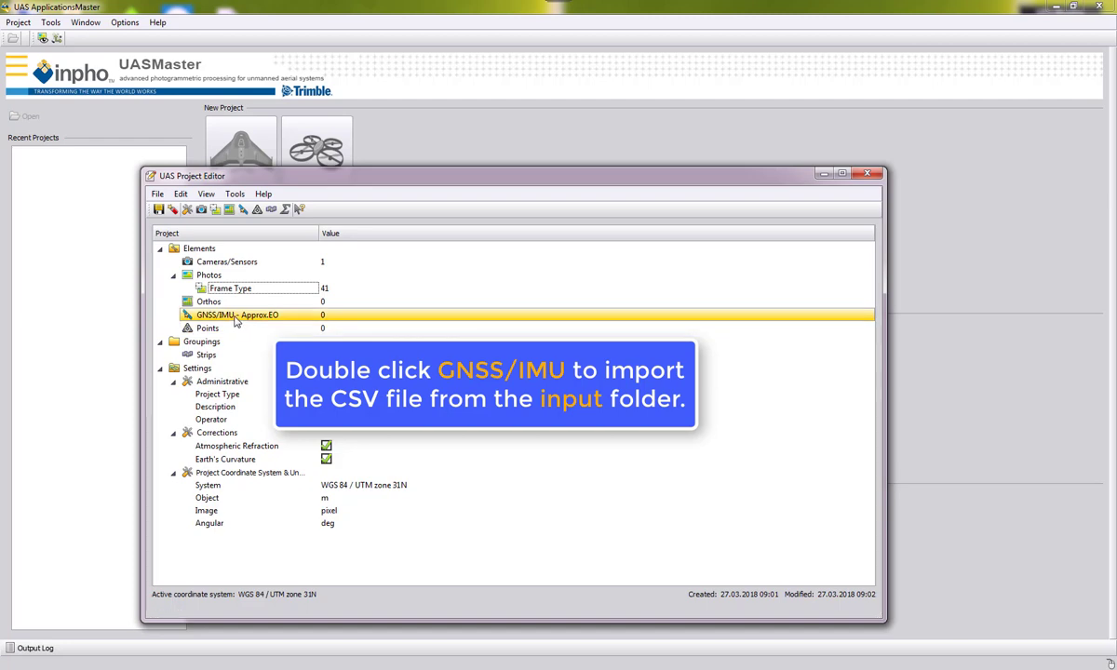
# Start a GNSS/IMU import and load UASMaster_GNSSIMU_LatLong.csv from the Input folder of TrainingData_UAS as its source file
pyautogui.doubleClick(221, 321)
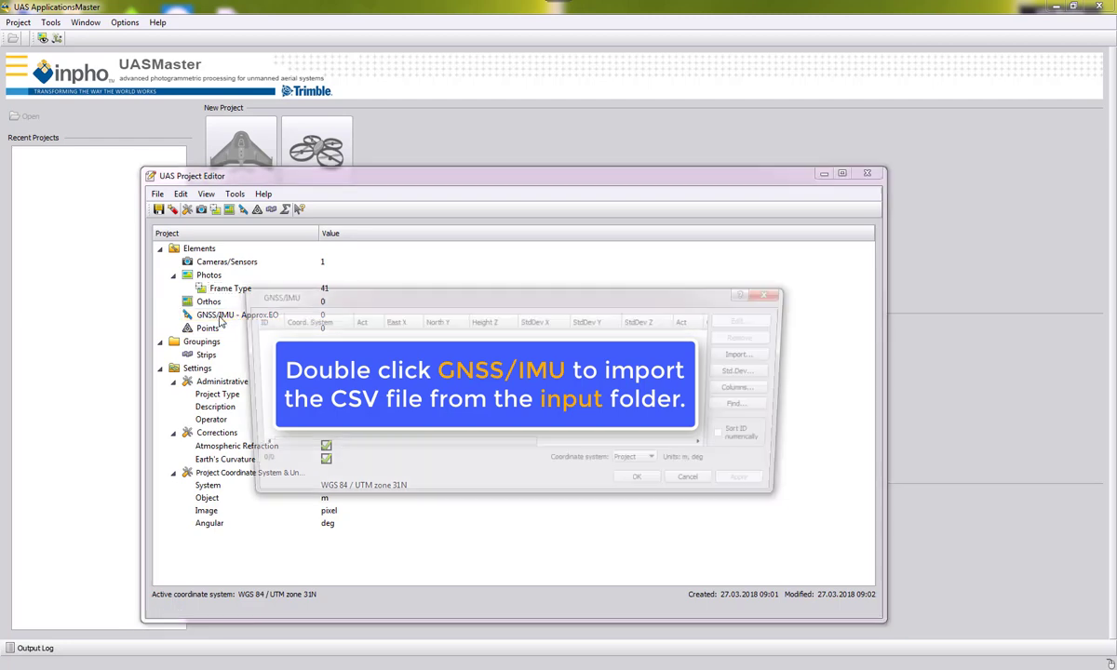
pyautogui.click(755, 354)
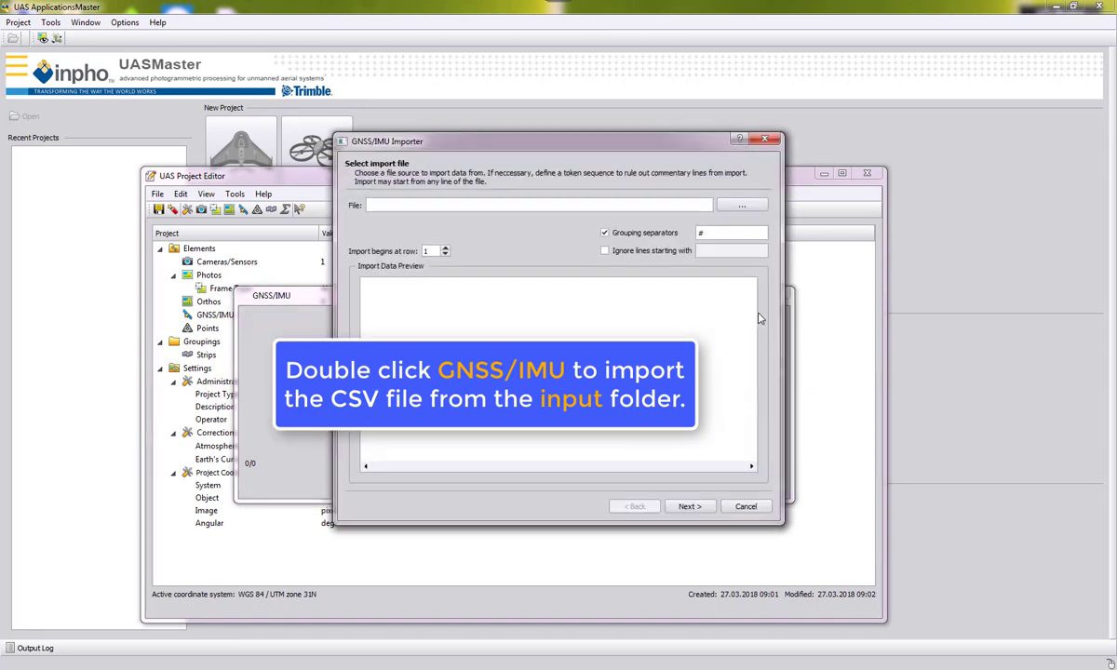
pyautogui.click(734, 209)
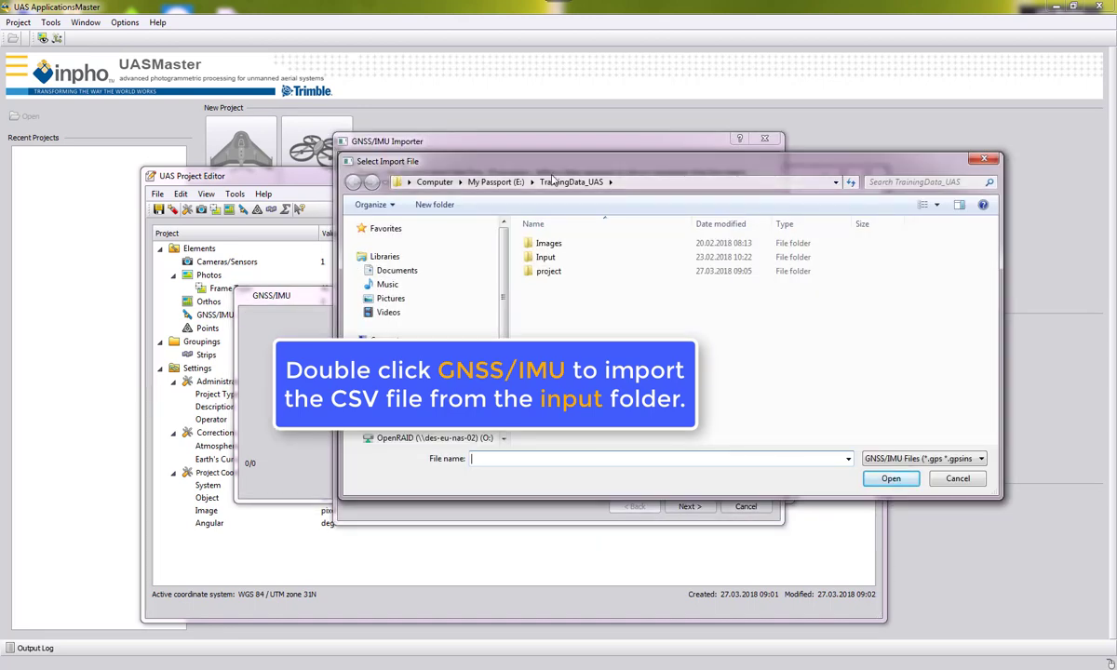
pyautogui.doubleClick(542, 258)
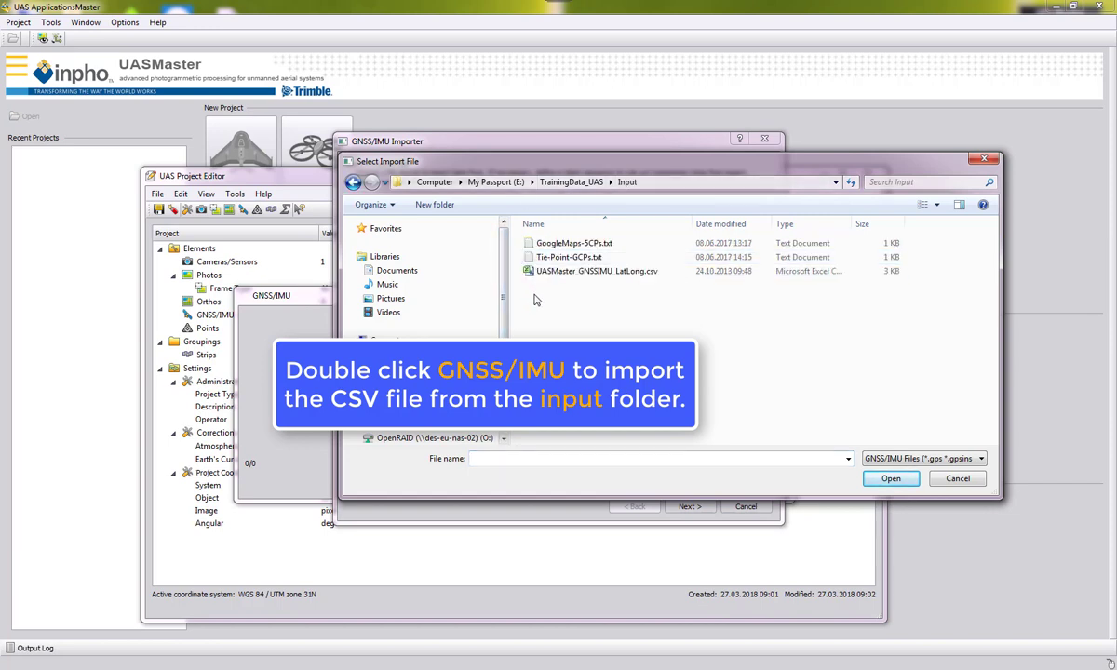
pyautogui.click(587, 272)
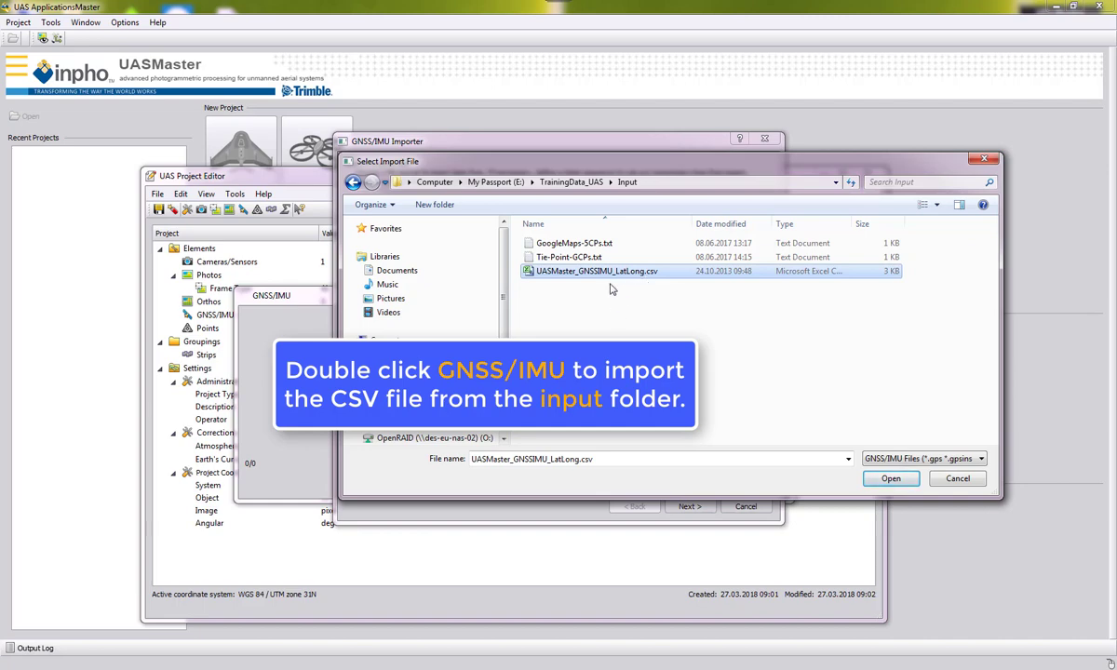
pyautogui.click(880, 478)
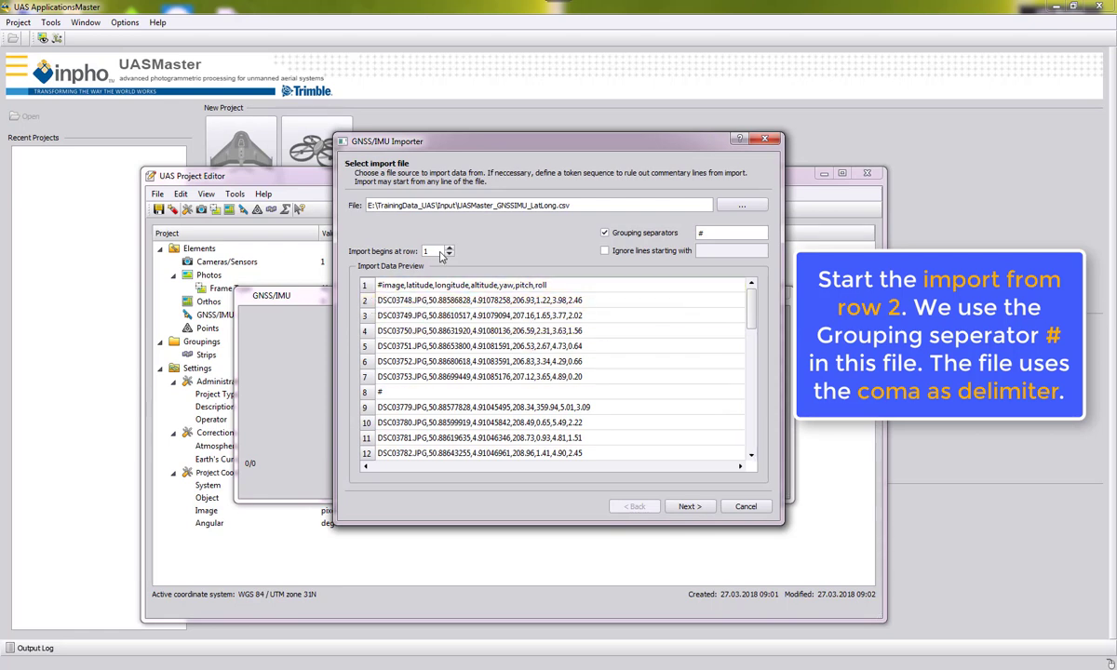
# Begin the import at row 2 with # as grouping separator, and add comma as a field delimiter
pyautogui.click(448, 247)
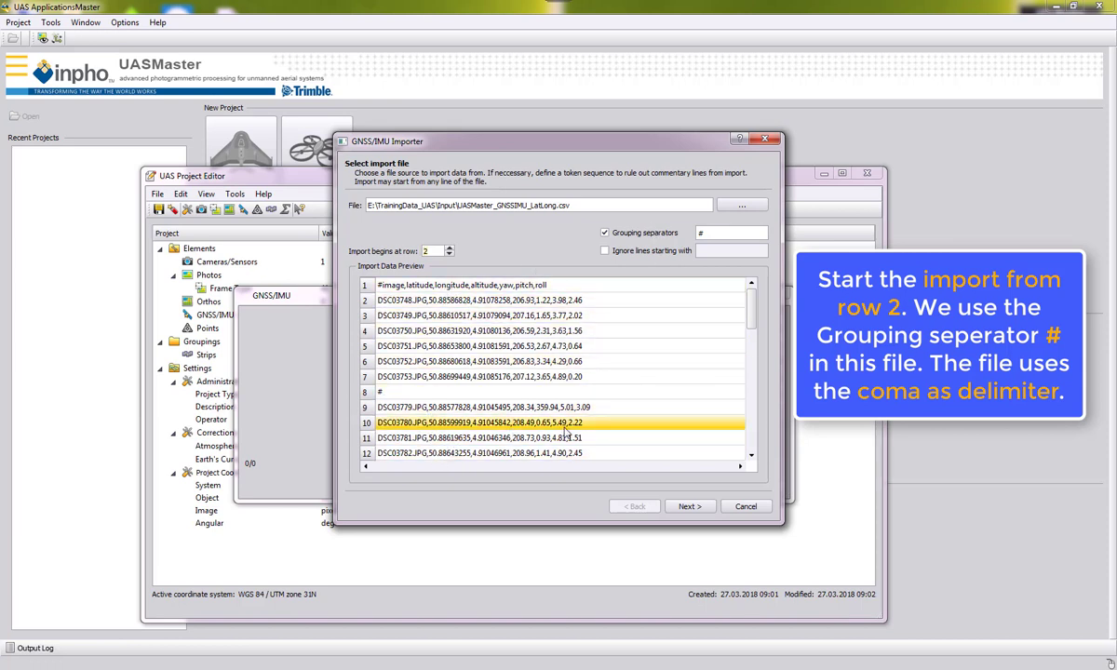
pyautogui.click(686, 505)
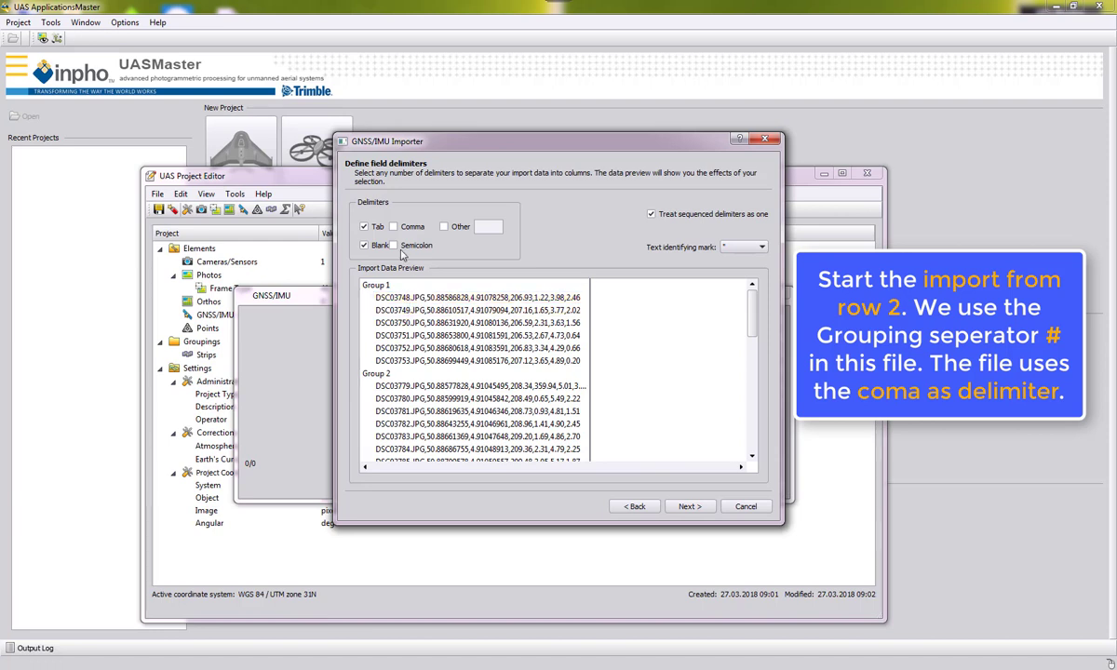
pyautogui.click(394, 229)
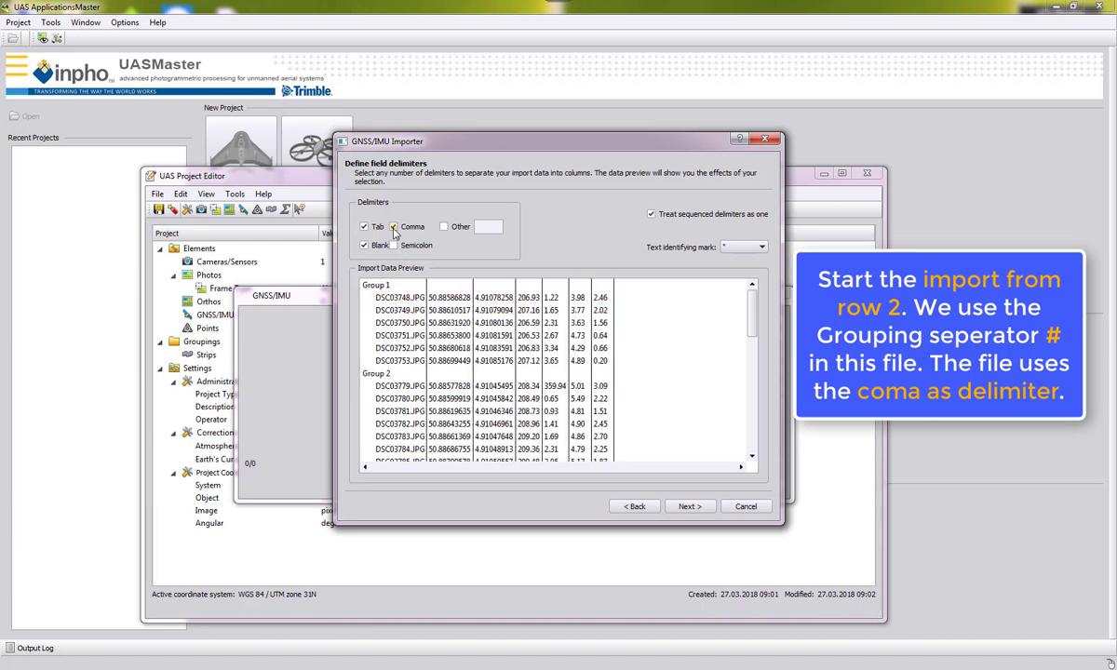
pyautogui.click(689, 507)
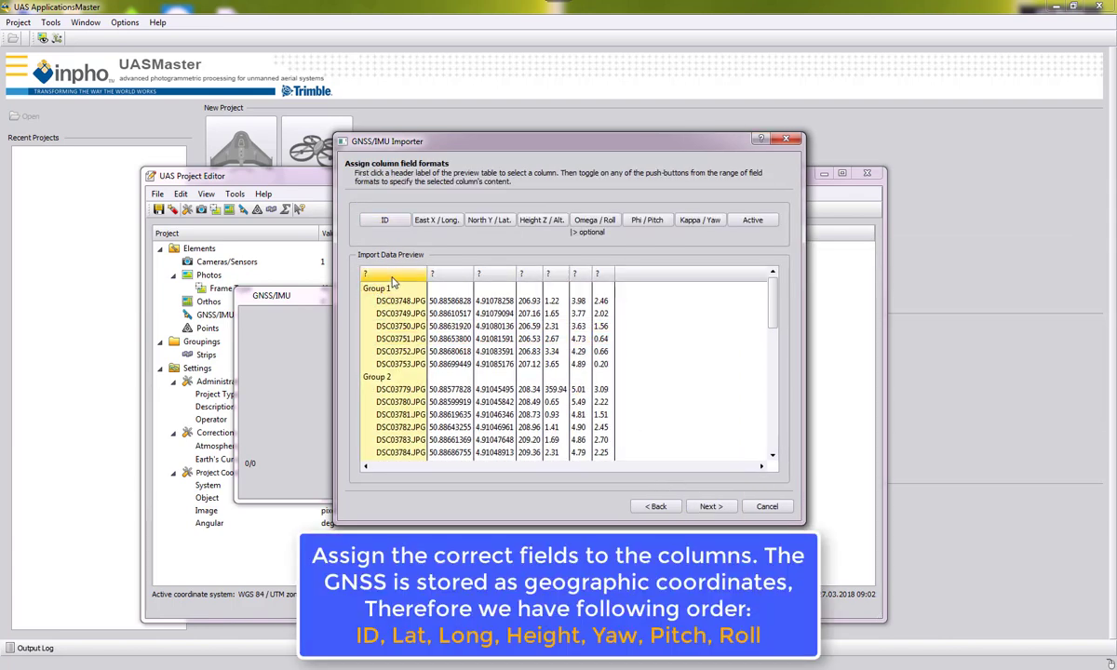
# Assign the first four data columns, in order, as ID, North Y / Lat., East X / Long. and Height Z / Alt
pyautogui.click(381, 221)
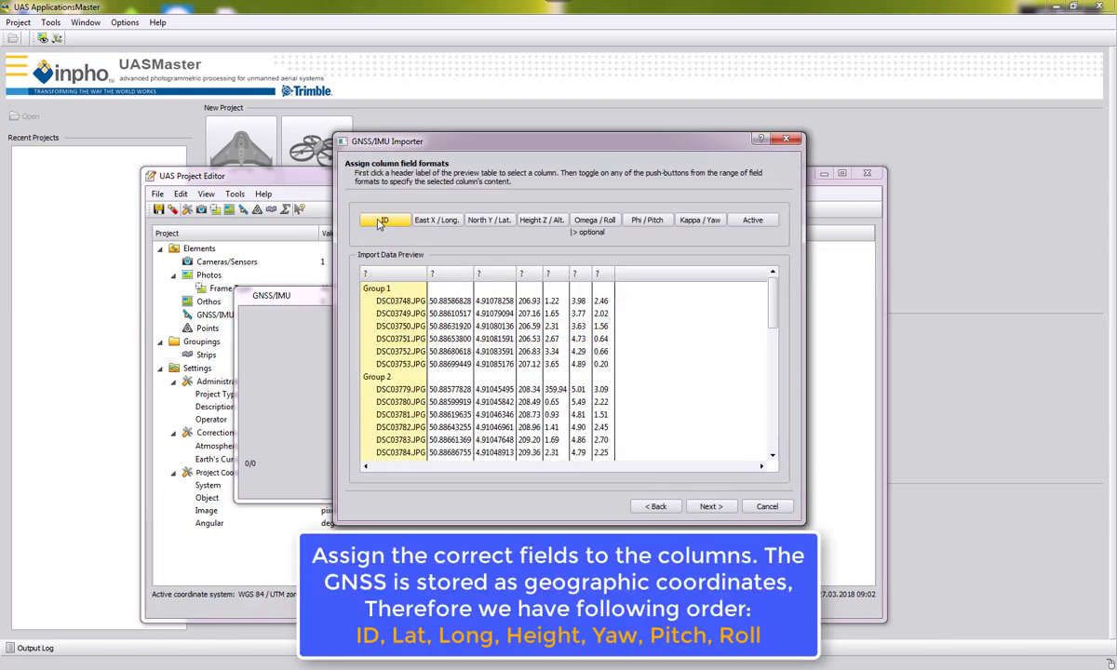
pyautogui.click(454, 276)
pyautogui.click(489, 224)
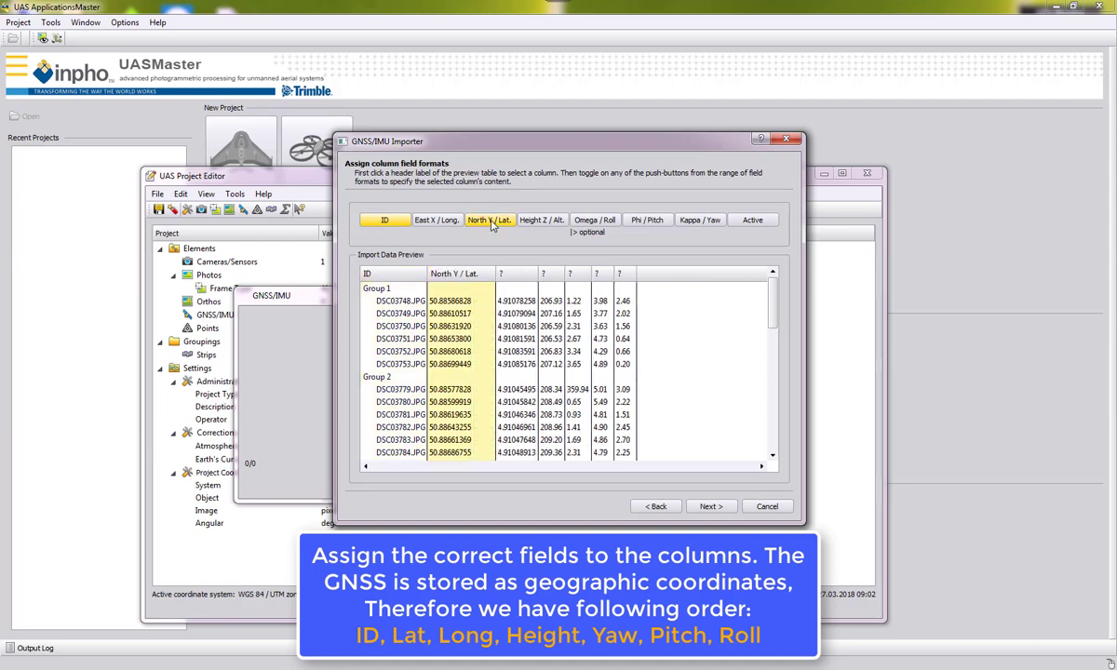
pyautogui.click(515, 272)
pyautogui.click(446, 221)
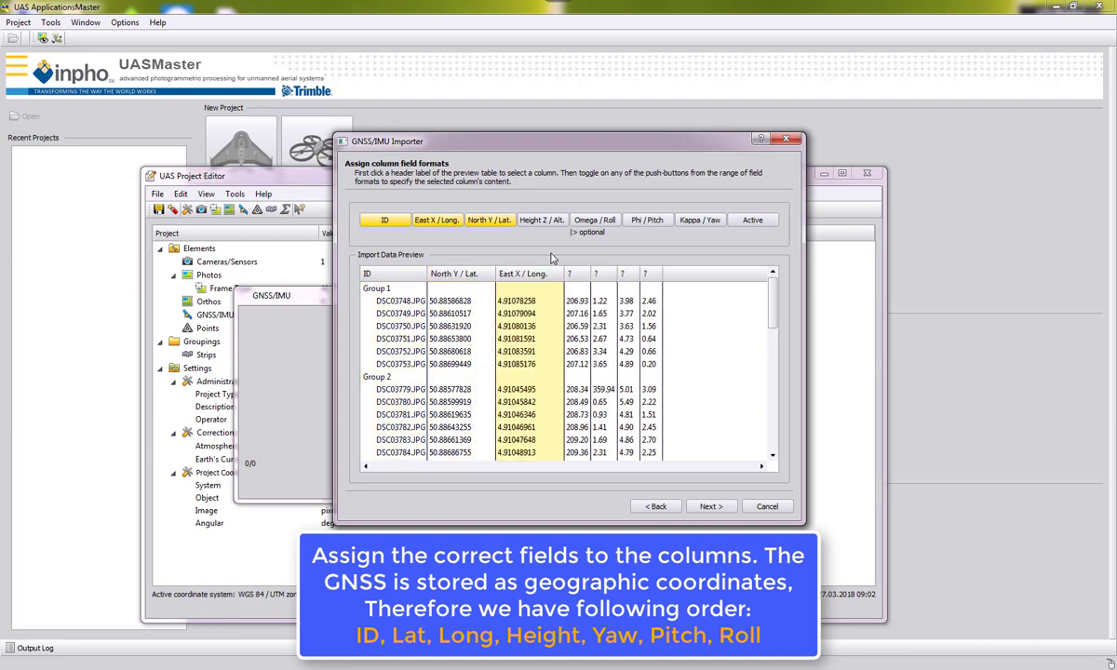
pyautogui.click(545, 272)
pyautogui.click(533, 220)
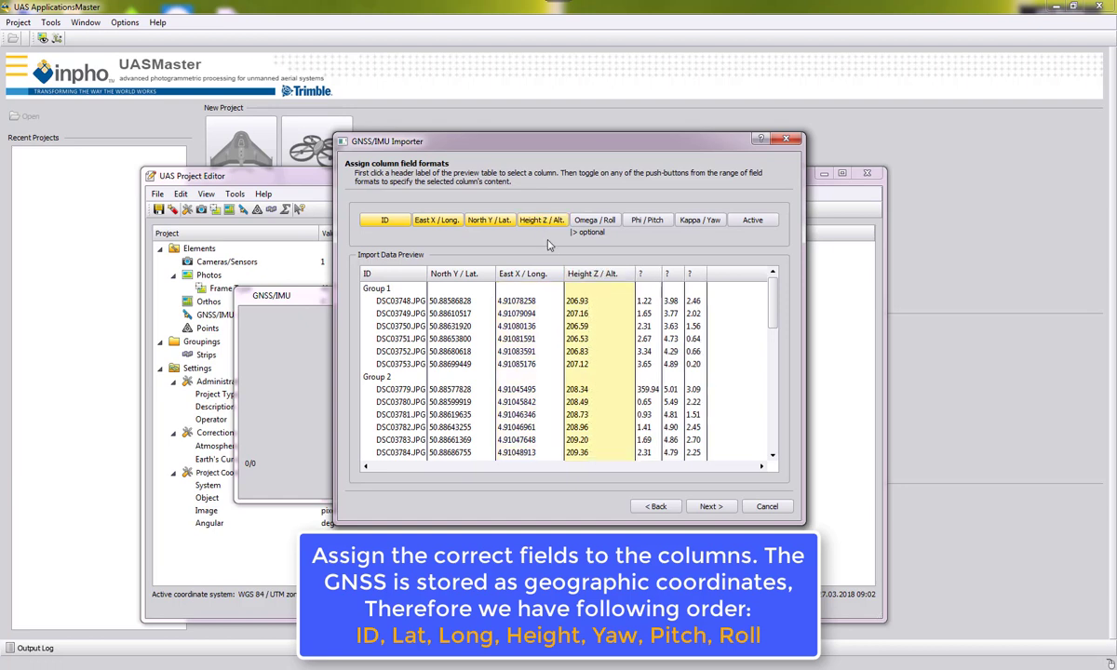
# Assign the last three data columns, in order, as Kappa / Yaw, Phi / Pitch and Omega / Roll
pyautogui.click(651, 273)
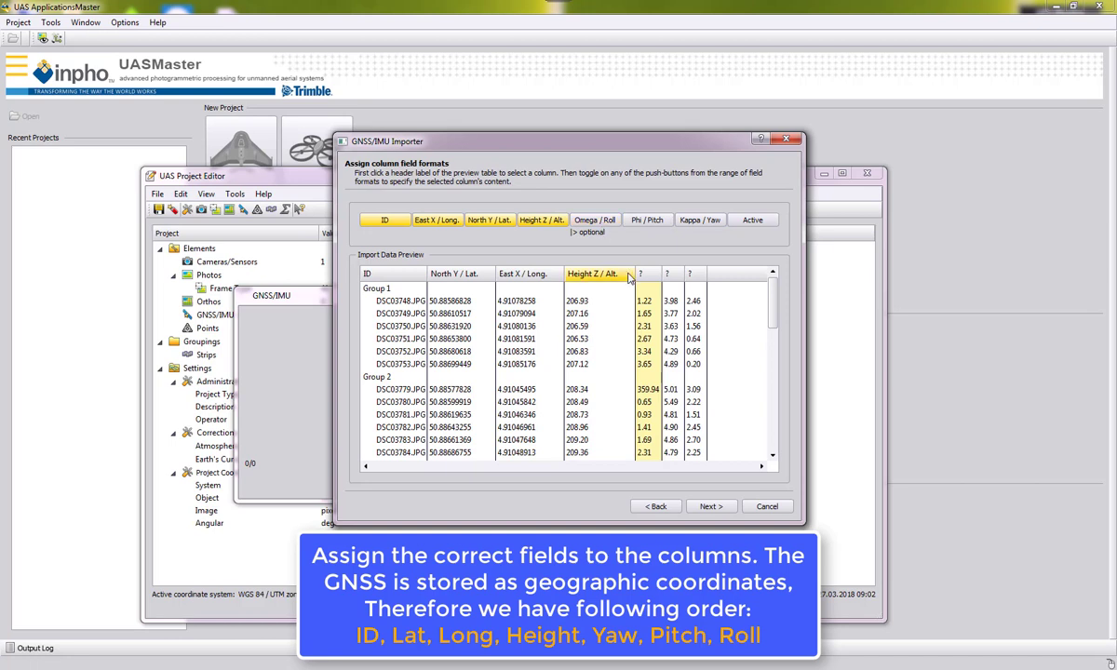
pyautogui.click(700, 220)
pyautogui.click(711, 276)
pyautogui.click(647, 219)
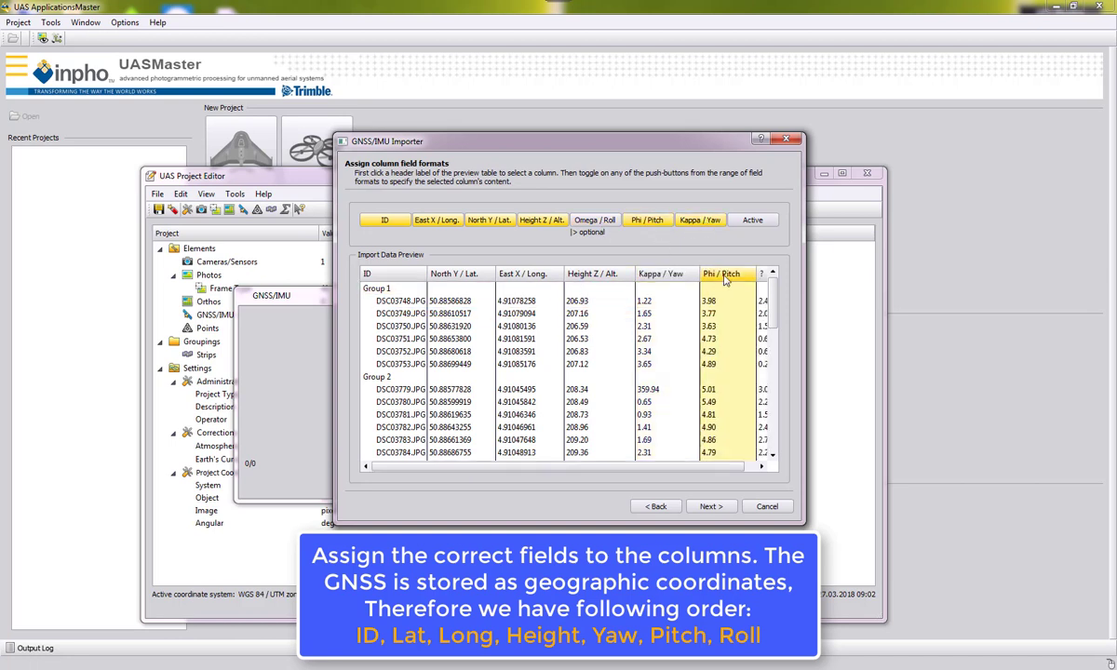
pyautogui.click(763, 276)
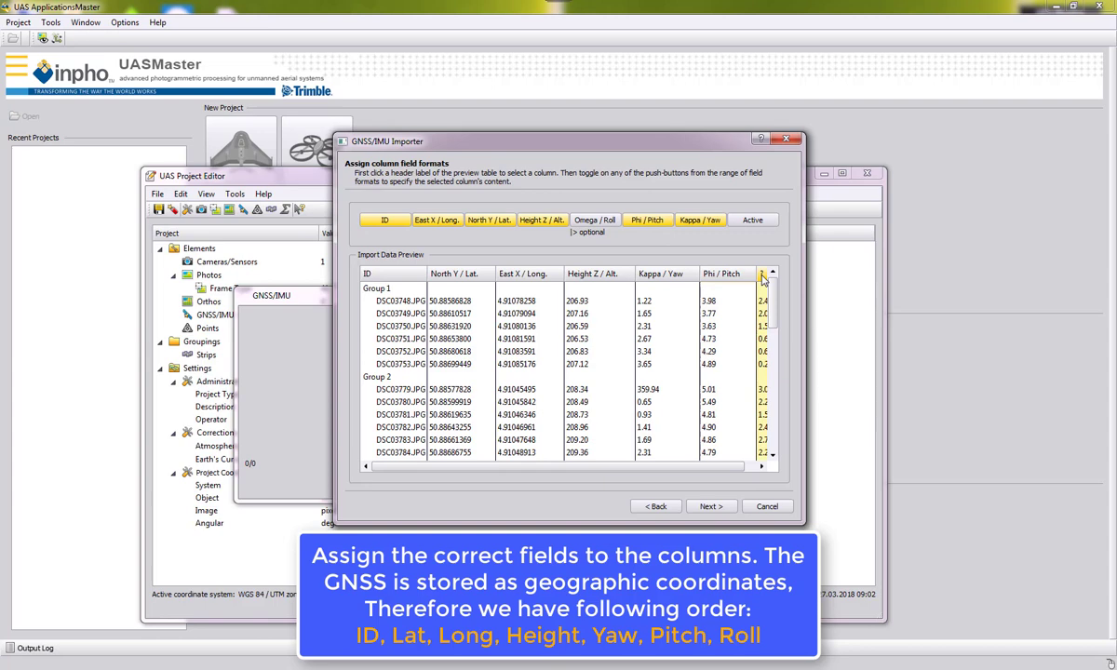
pyautogui.click(610, 224)
pyautogui.click(710, 506)
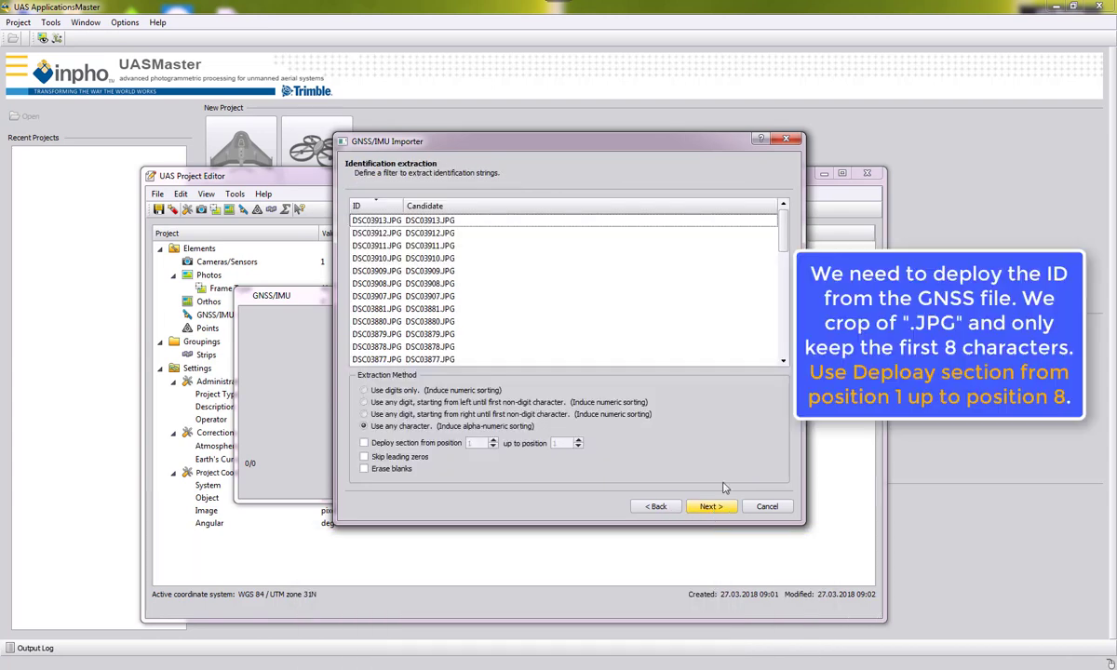
# Extract the GNSS IDs from character position 1 up to position 8, and keep the default ID merge option
pyautogui.click(389, 233)
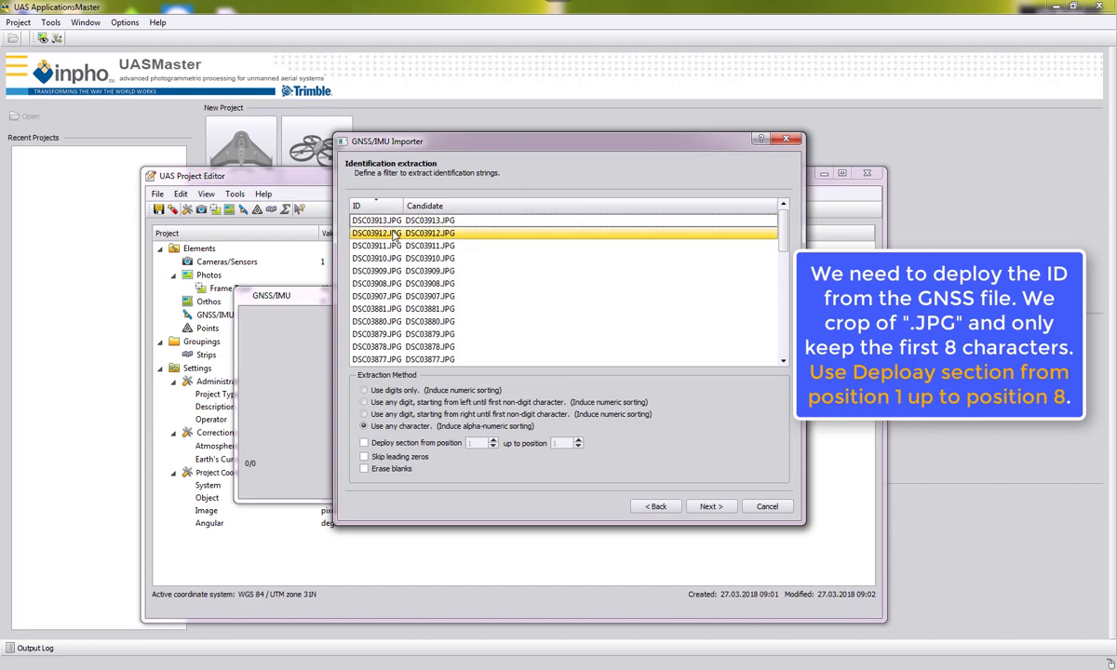
pyautogui.click(389, 227)
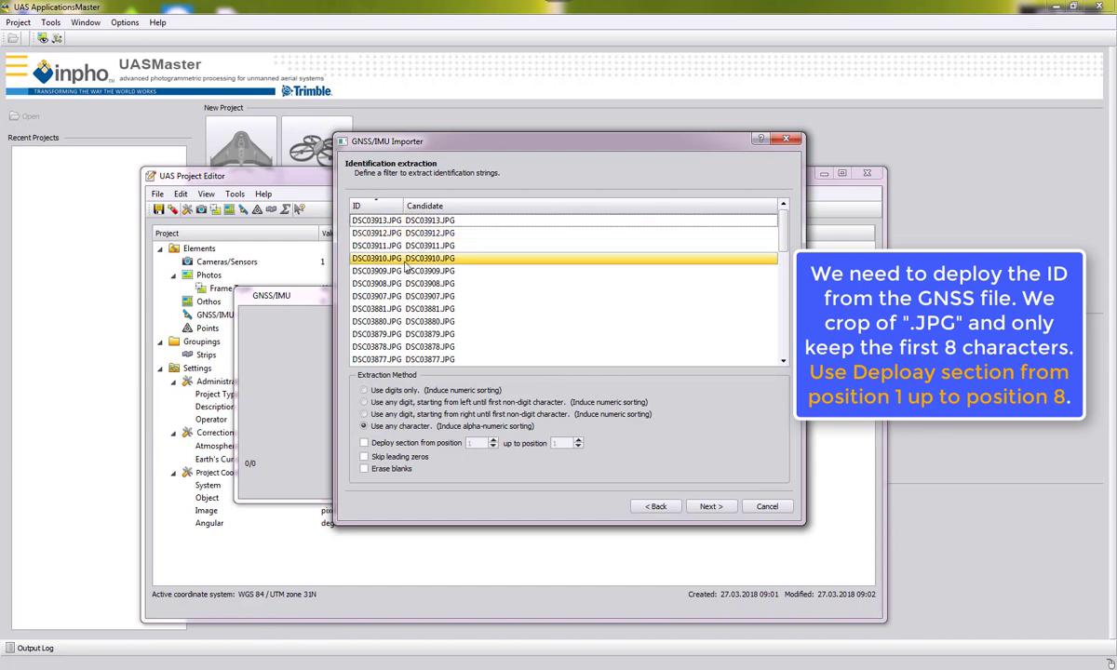
pyautogui.click(364, 444)
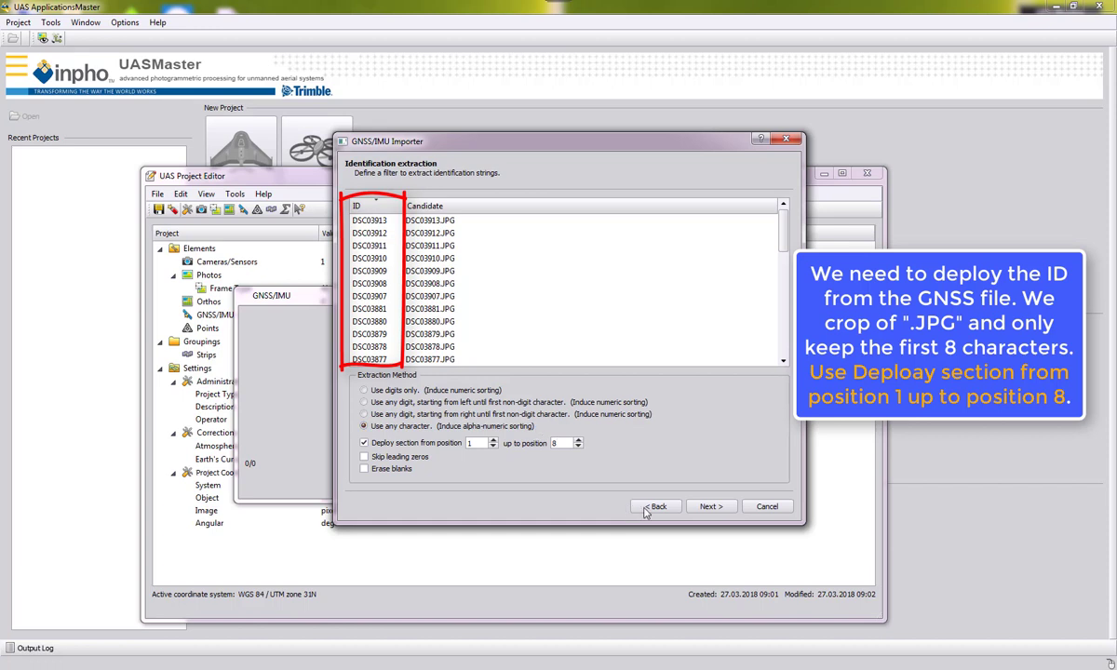
pyautogui.click(711, 507)
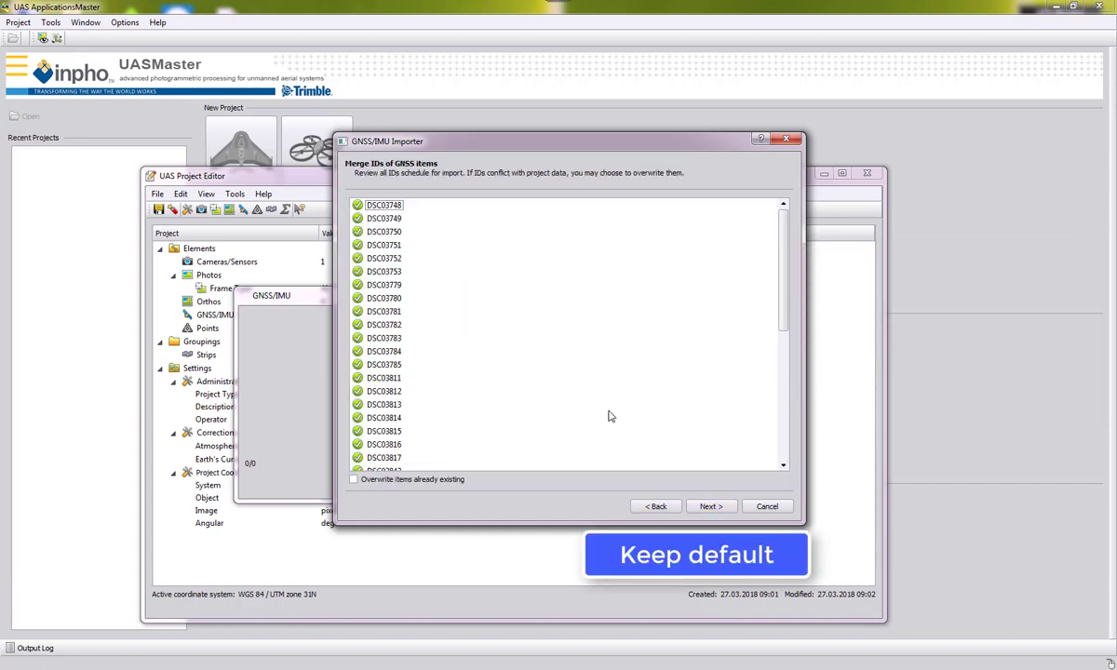
pyautogui.click(709, 506)
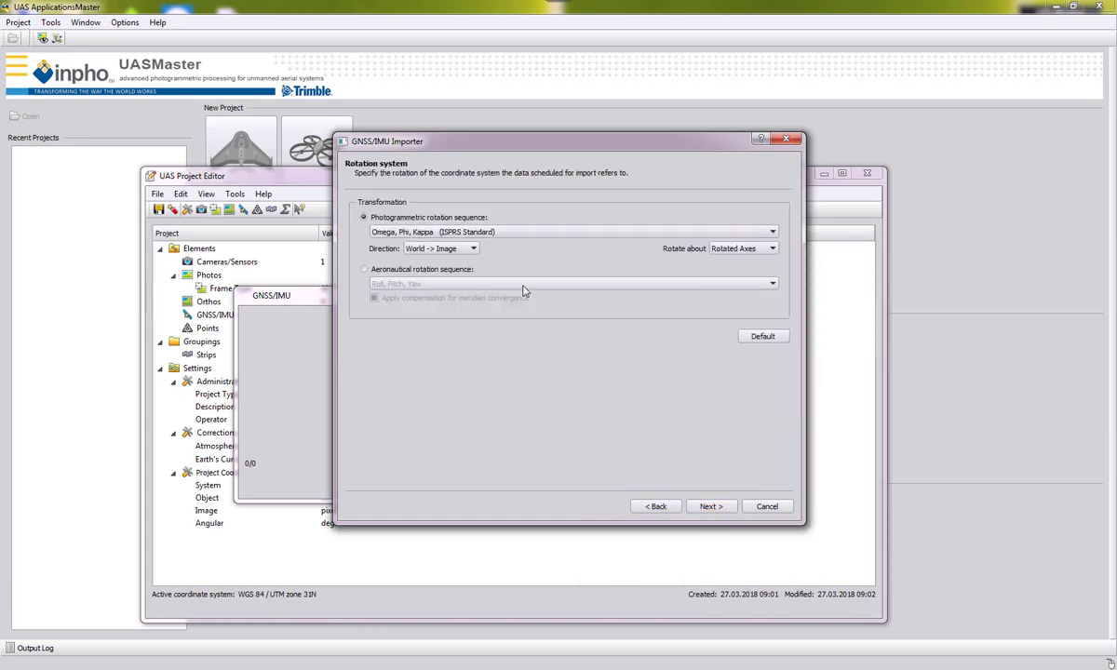
# Set the import data's rotation to the aeronautical Roll, Pitch, Yaw sequence and its coordinate system to geographic WGS 84
pyautogui.click(365, 269)
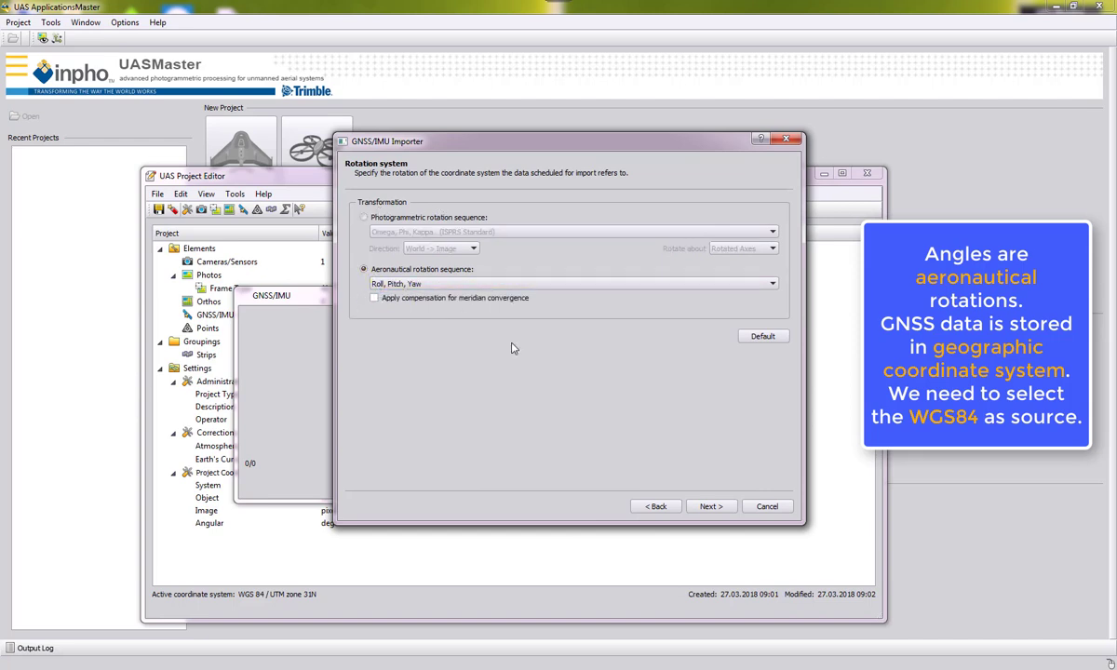
pyautogui.click(709, 507)
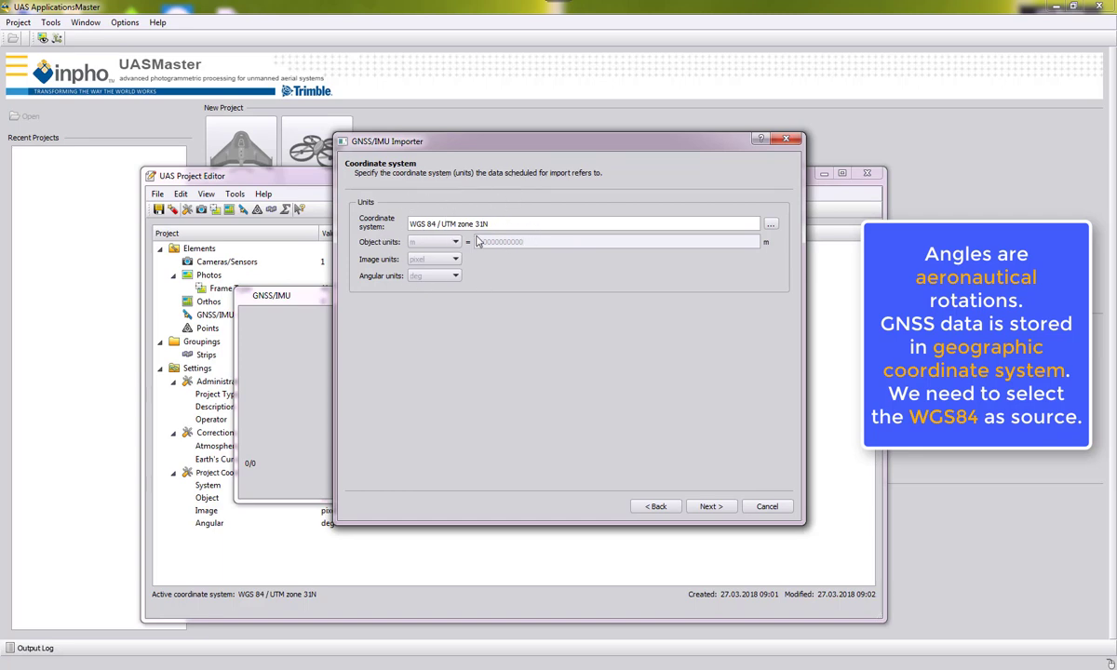
pyautogui.click(772, 226)
pyautogui.click(456, 217)
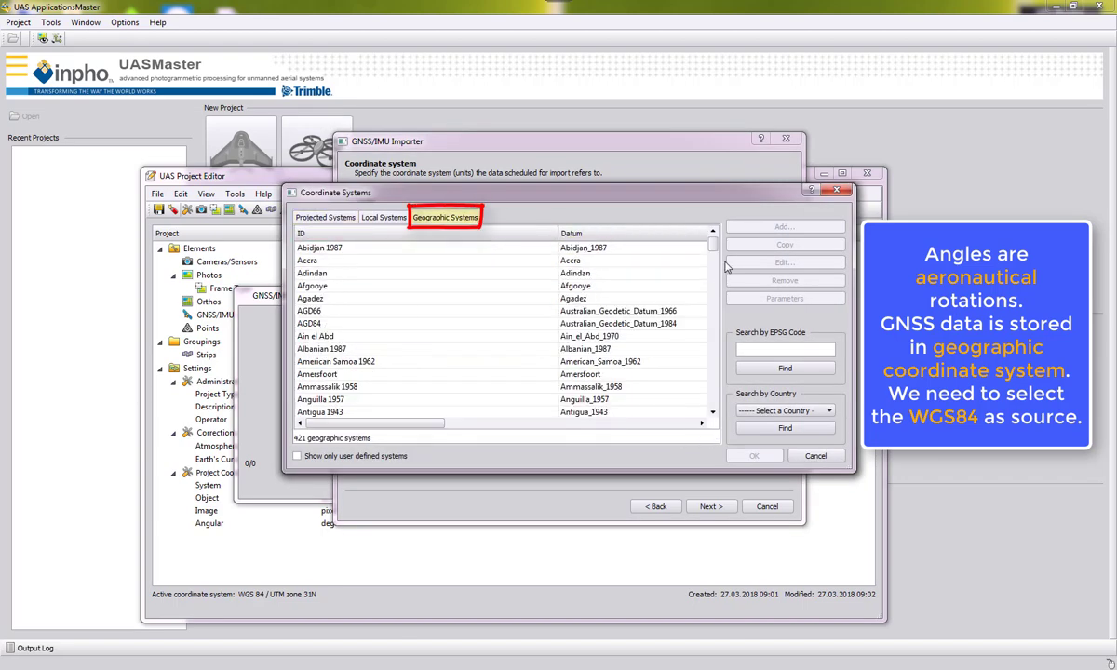
pyautogui.moveTo(714, 247); pyautogui.dragTo(714, 415)
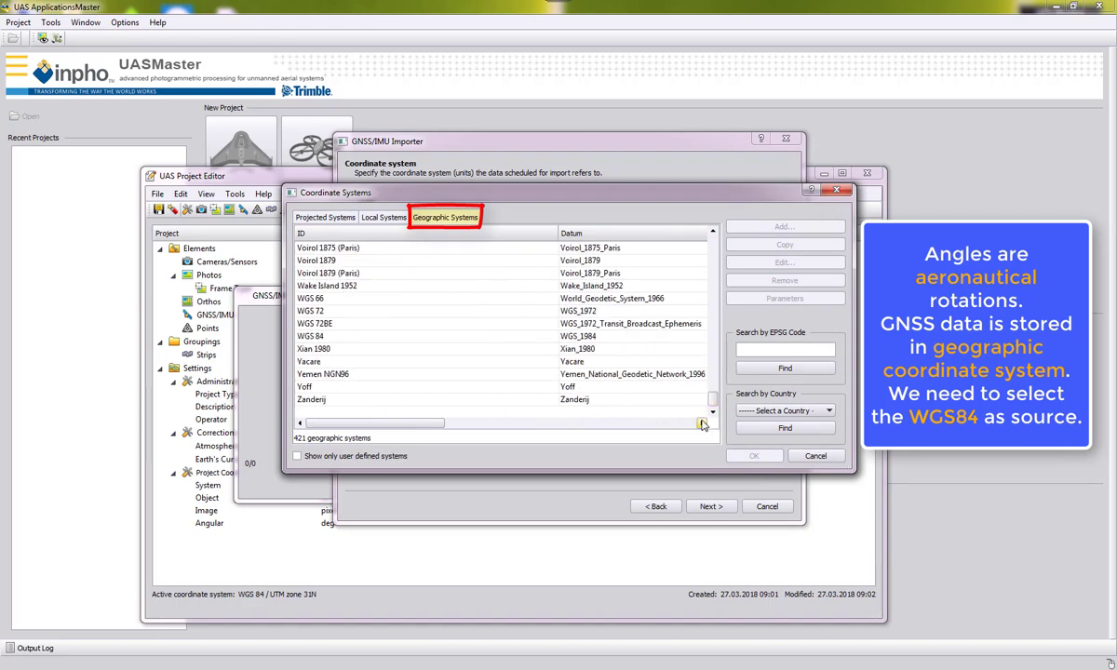
pyautogui.click(333, 336)
pyautogui.click(761, 456)
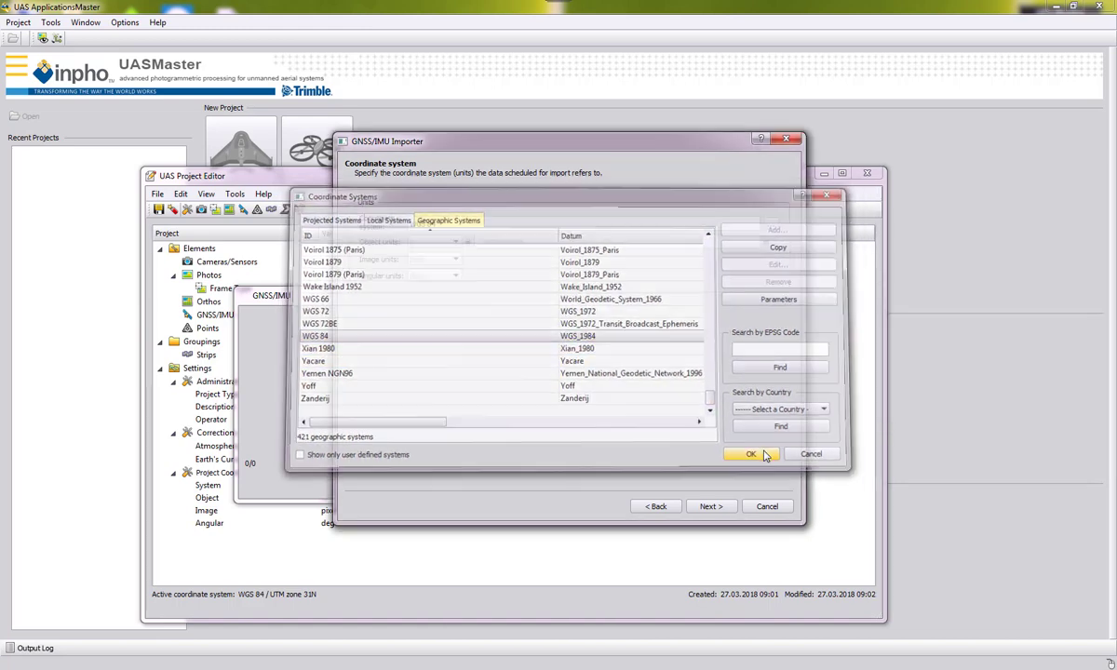
pyautogui.click(711, 507)
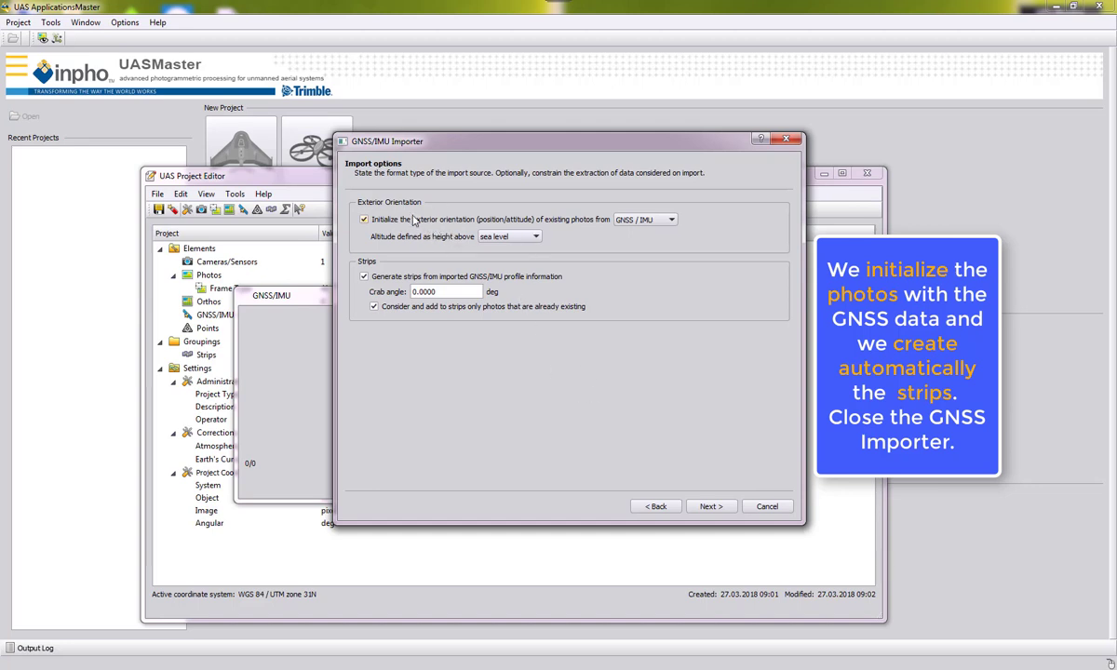
# Run the import, initializing photo exterior orientations from GNSS / IMU with altitude above sea level and generating strips with default options
pyautogui.click(714, 508)
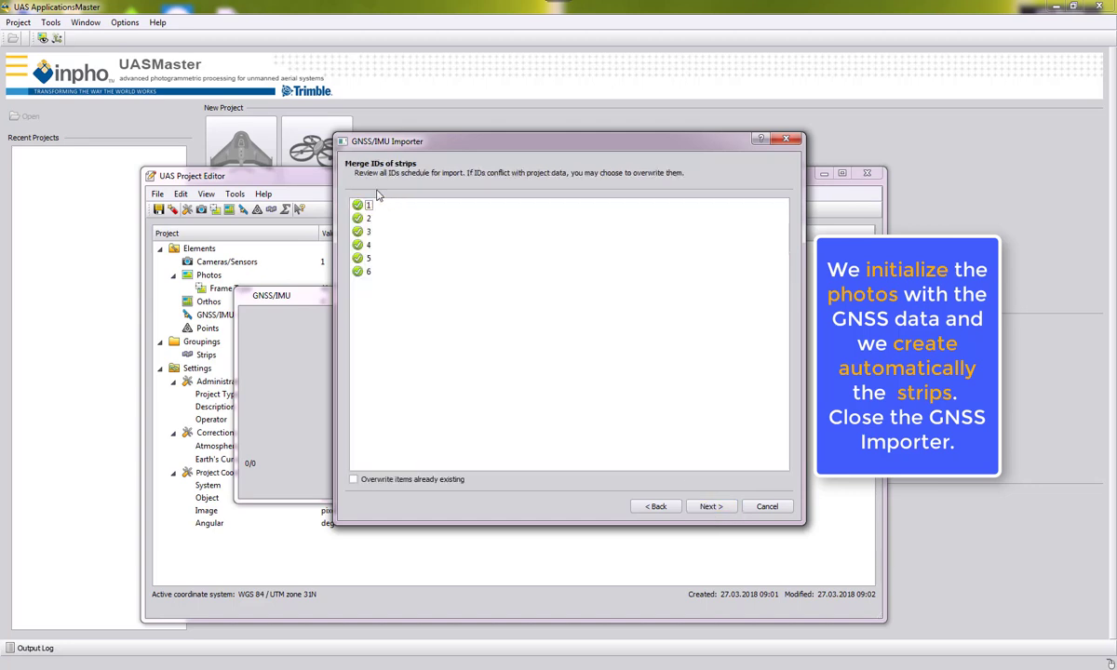
pyautogui.click(711, 506)
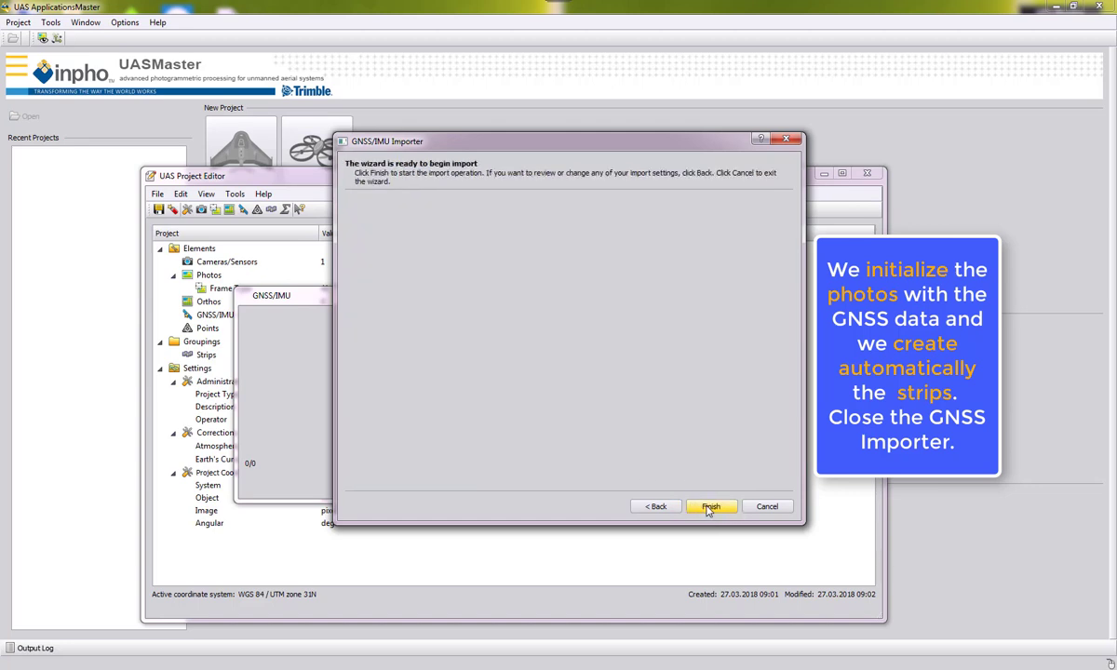
pyautogui.click(709, 507)
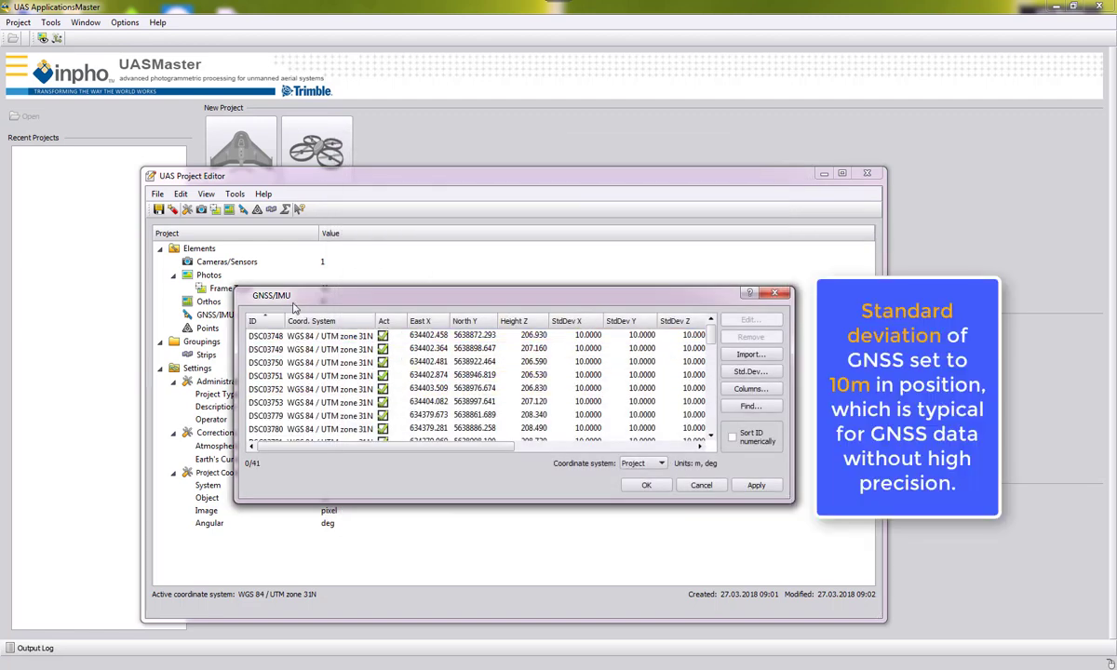
# Check the GNSS/IMU standard deviations, accept 10 m for all position components, and confirm the imported GNSS/IMU data
pyautogui.click(752, 372)
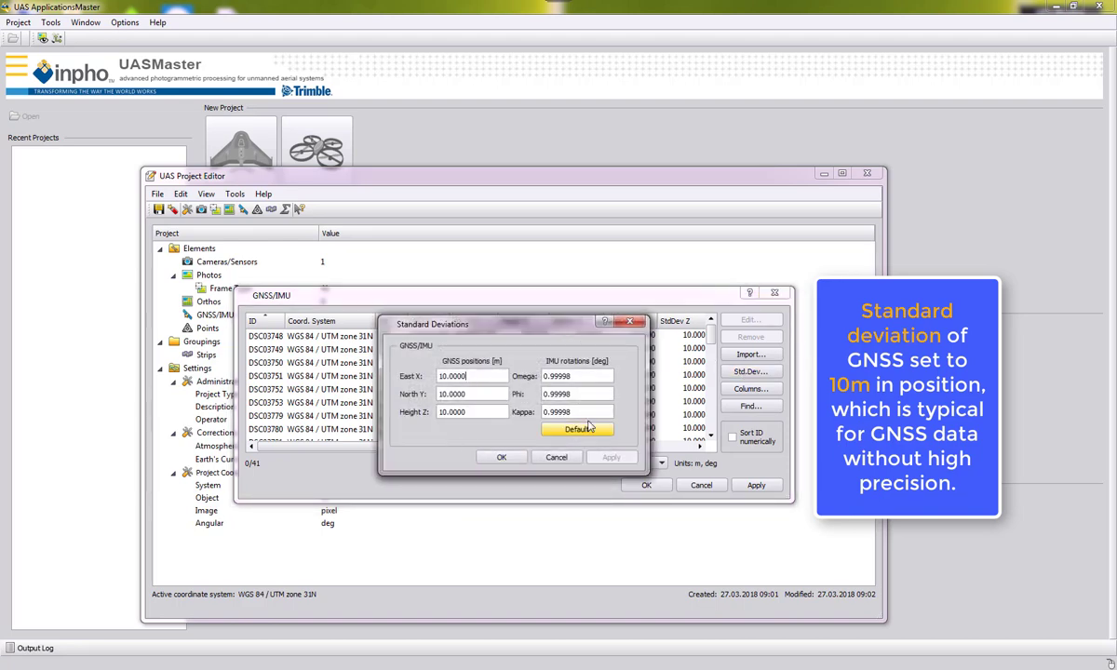
pyautogui.click(472, 376)
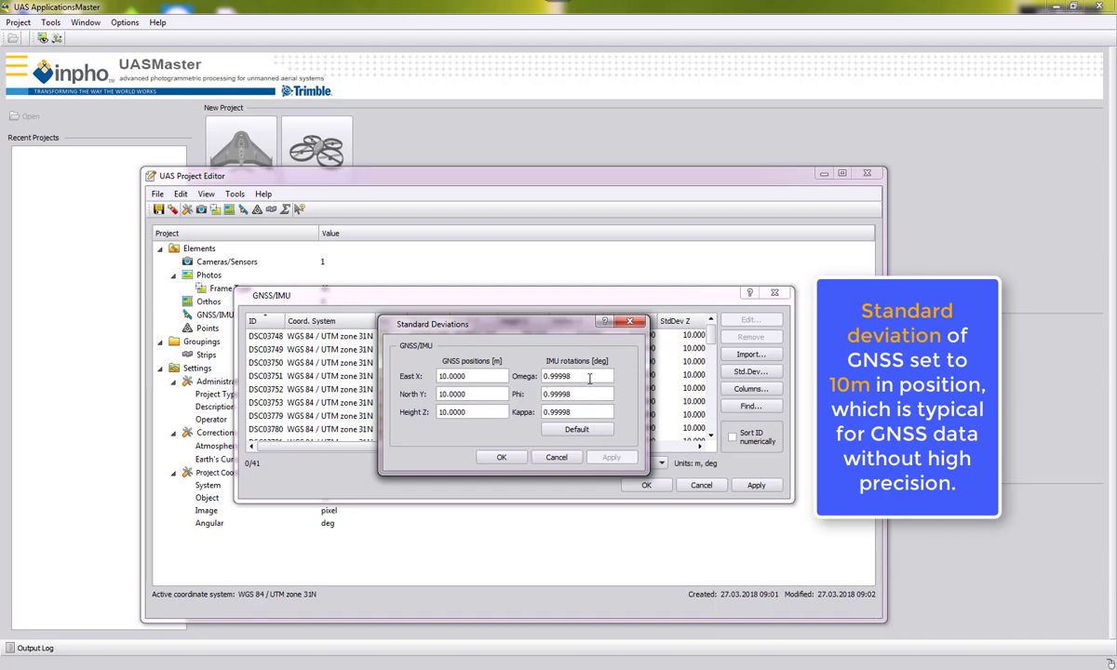
pyautogui.click(515, 462)
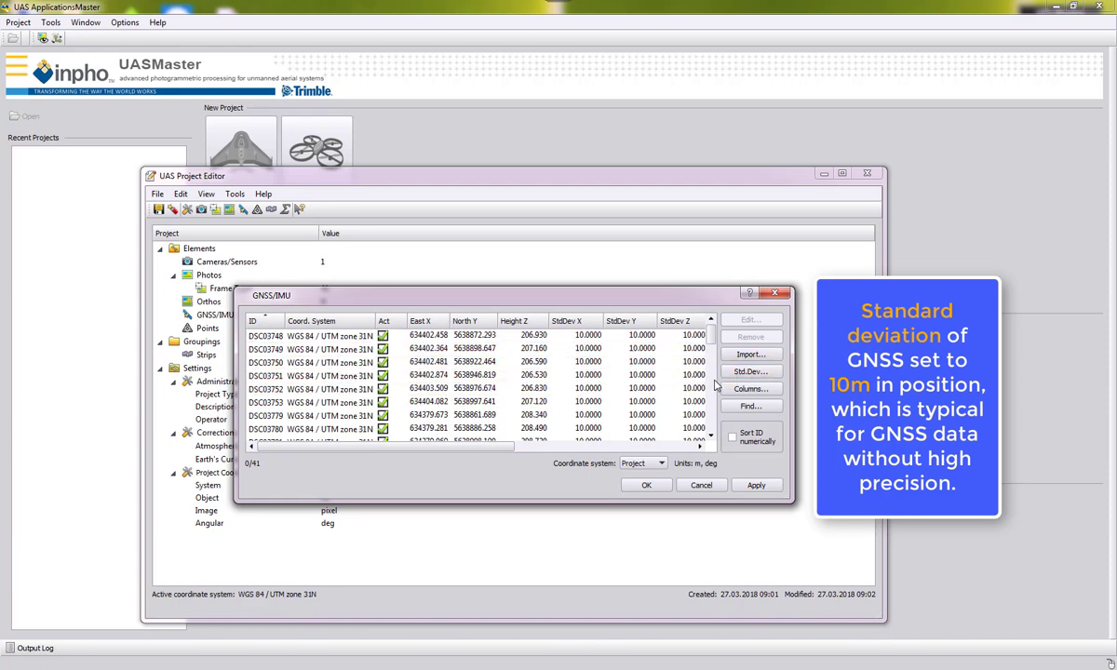
pyautogui.click(643, 486)
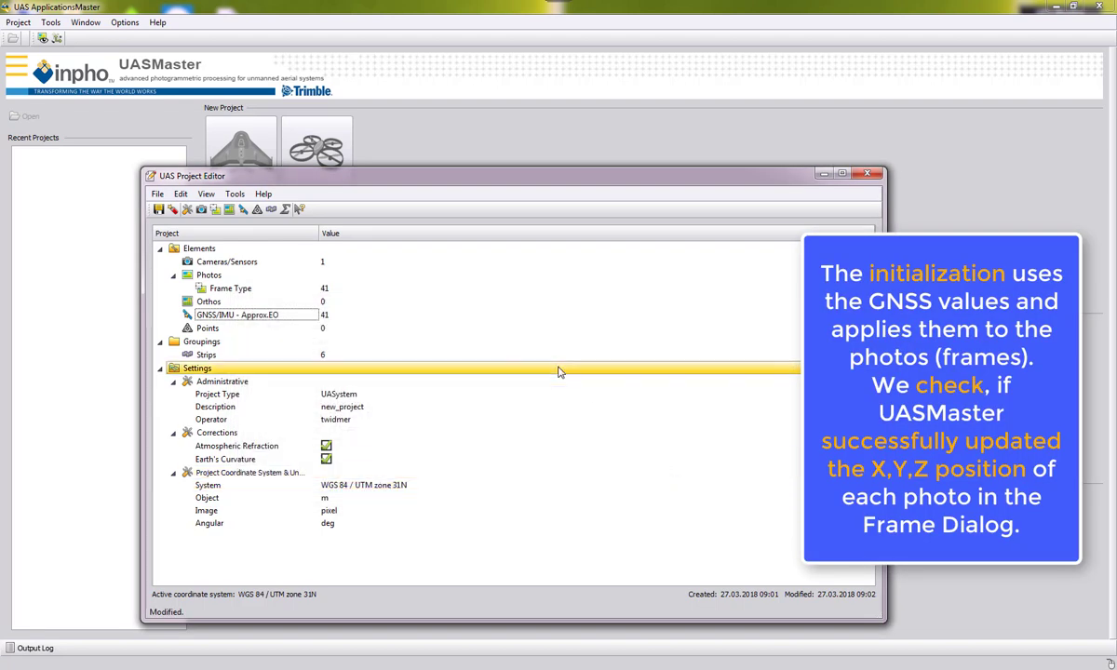
# Check the X, Y, Z positions applied to the frame photos and close the photo list with OK
pyautogui.doubleClick(226, 289)
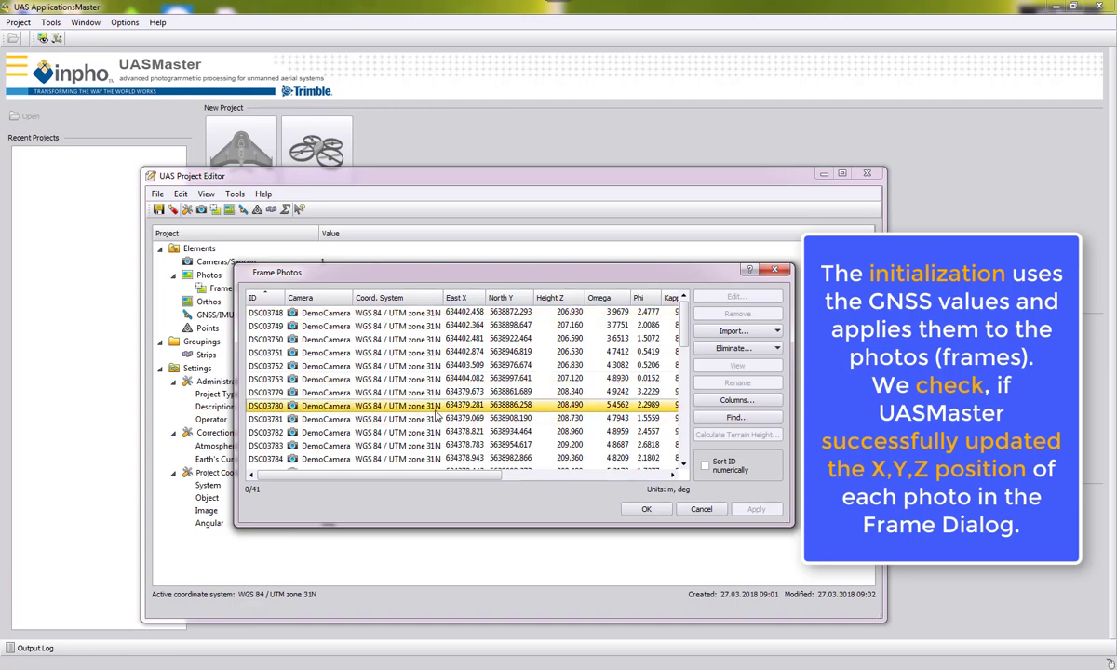
pyautogui.click(646, 510)
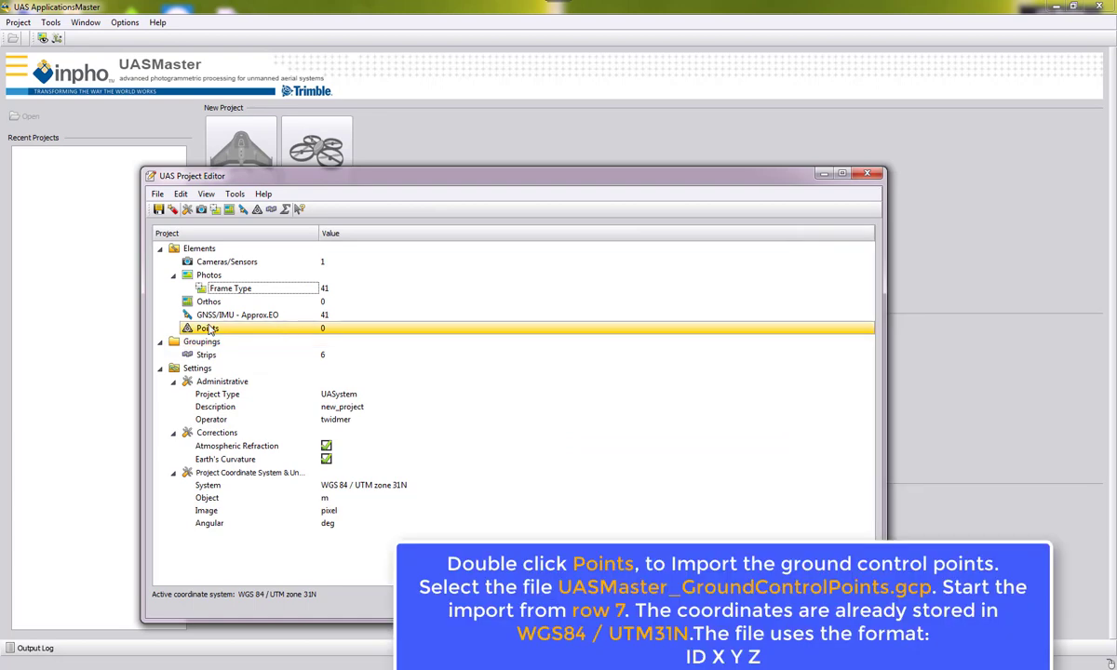
# Load UASMaster_GroundControlPoints.gcp from the Input folder as the ground control point import file, with the import beginning at row 7
pyautogui.doubleClick(284, 329)
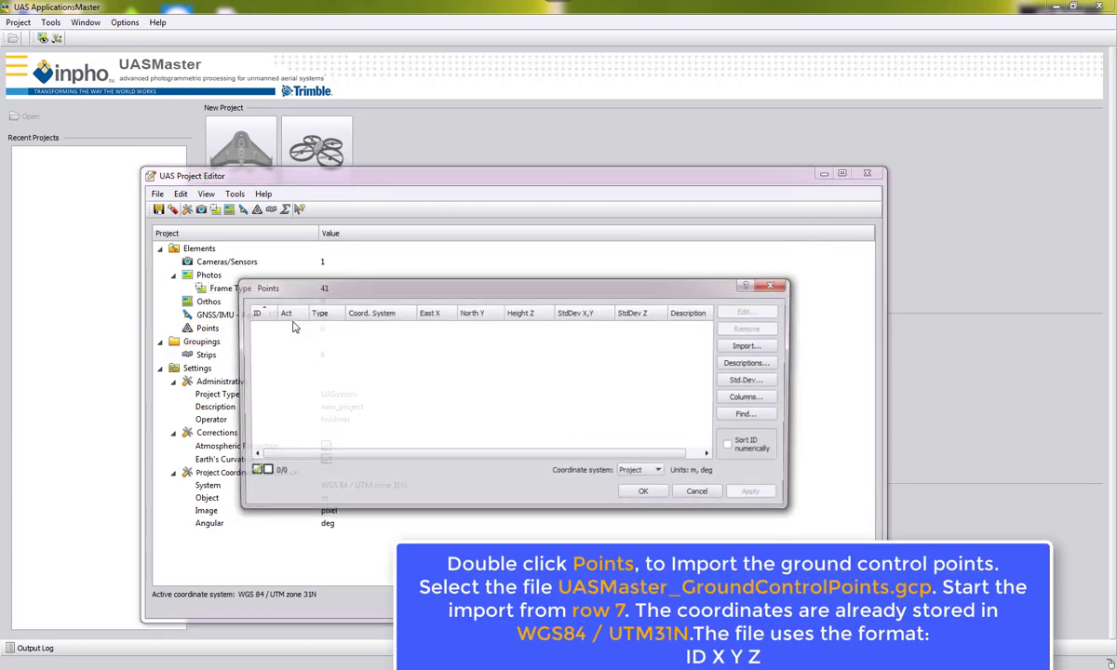
pyautogui.click(751, 347)
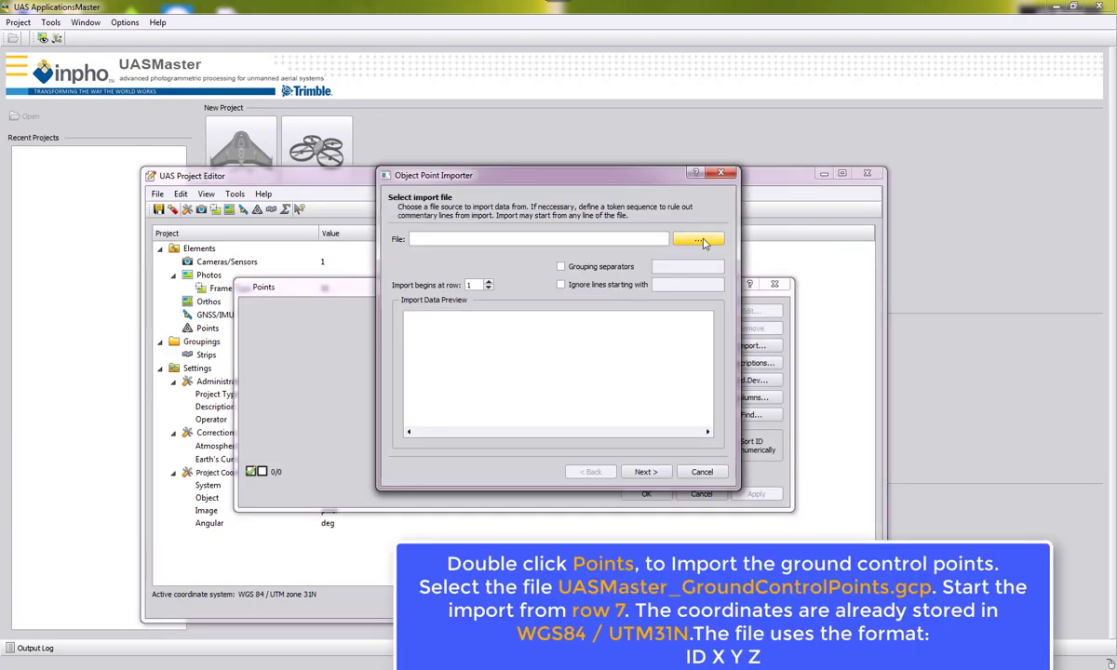
pyautogui.click(702, 242)
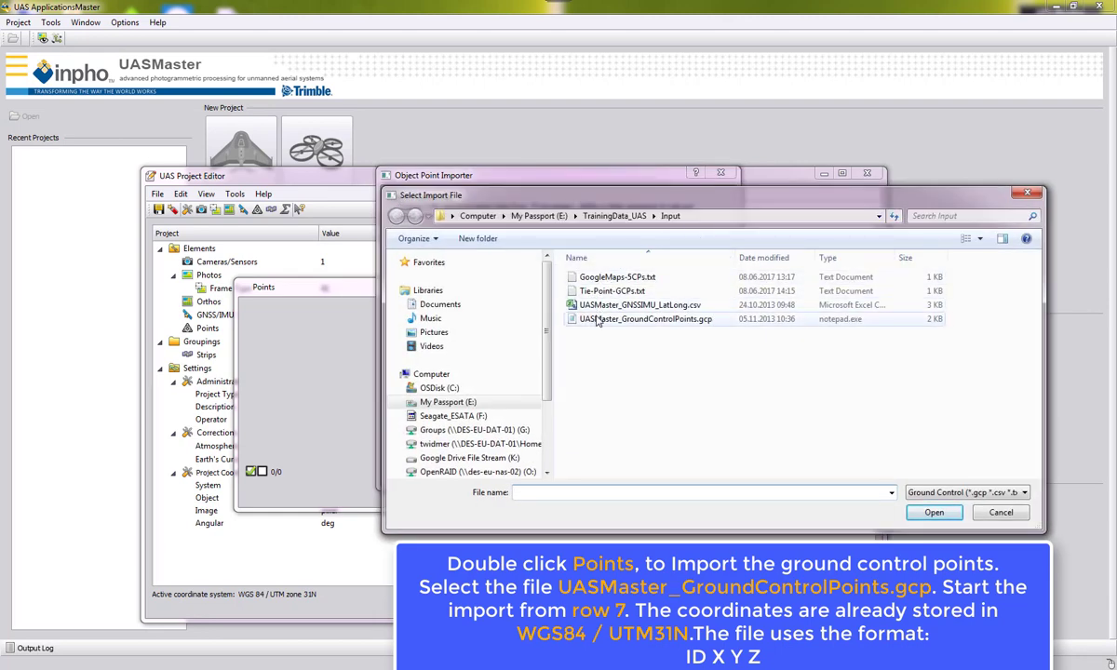
pyautogui.click(647, 319)
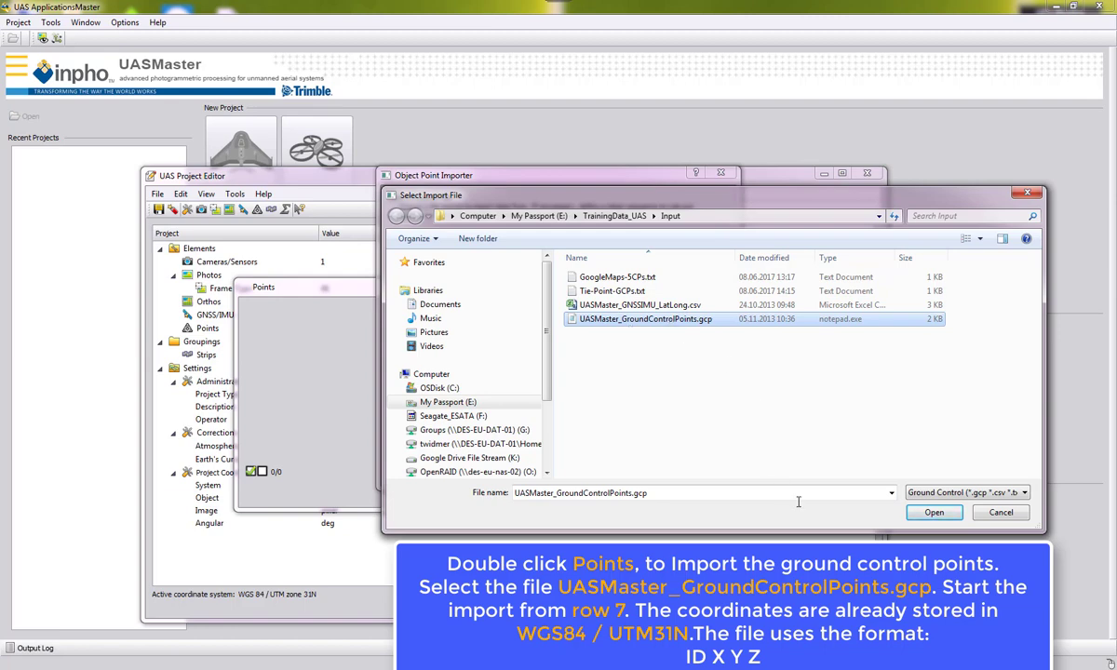
pyautogui.click(934, 512)
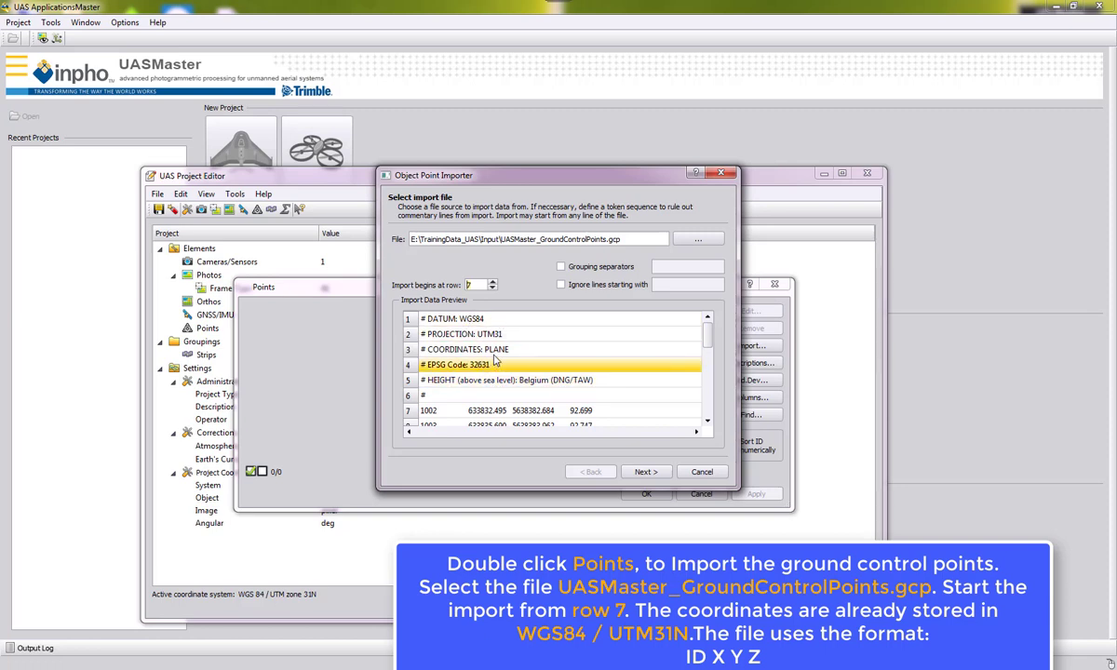
pyautogui.click(652, 473)
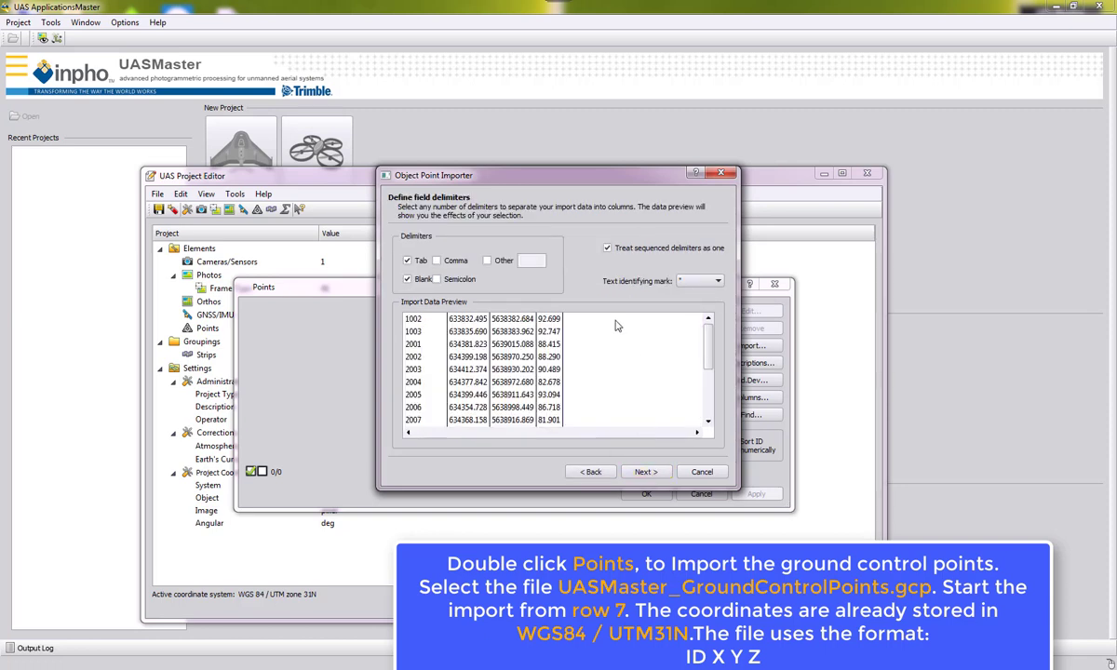
# Accept the tab and blank delimiters and assign the point file's columns as ID, East X, North Y and Height Z
pyautogui.click(647, 472)
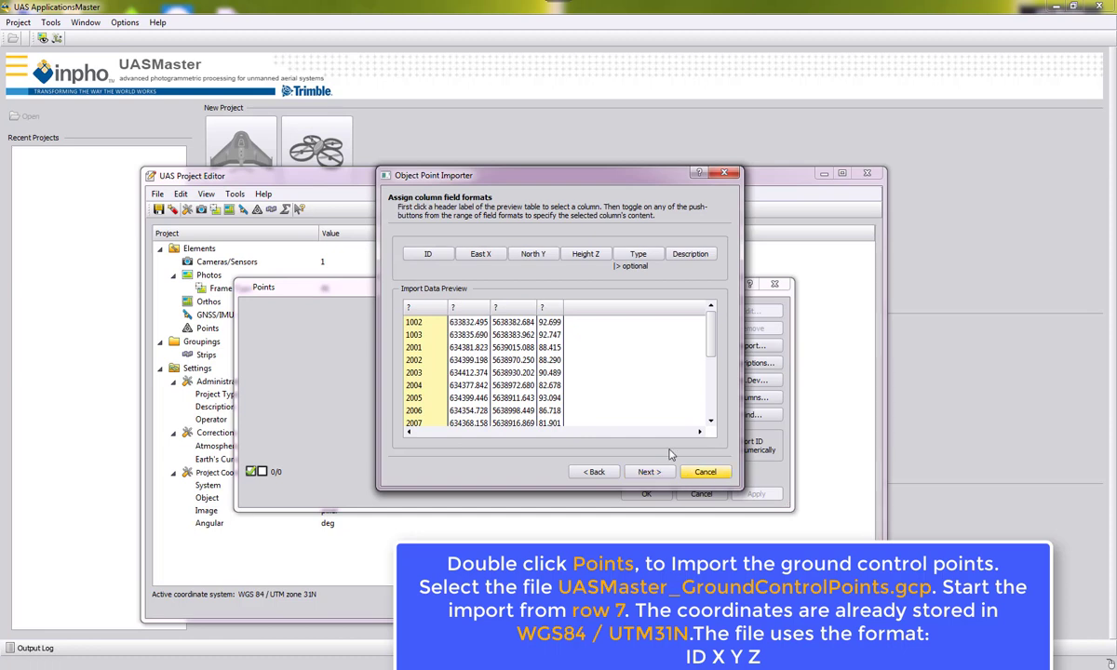
pyautogui.click(428, 255)
pyautogui.click(456, 307)
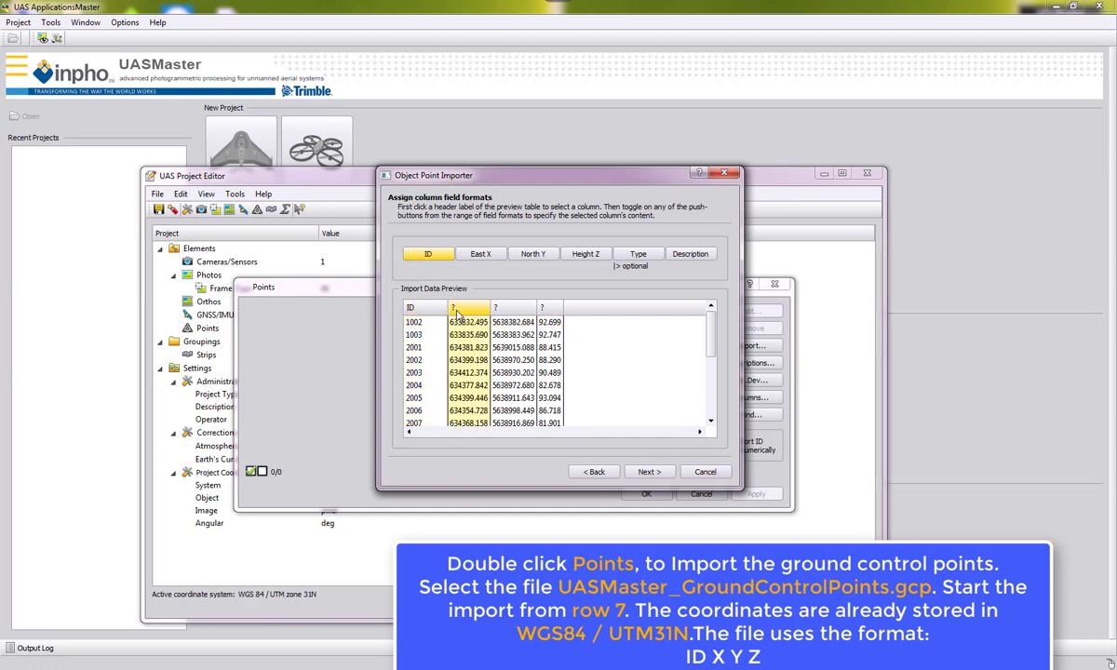
pyautogui.click(475, 256)
pyautogui.click(508, 307)
pyautogui.click(533, 254)
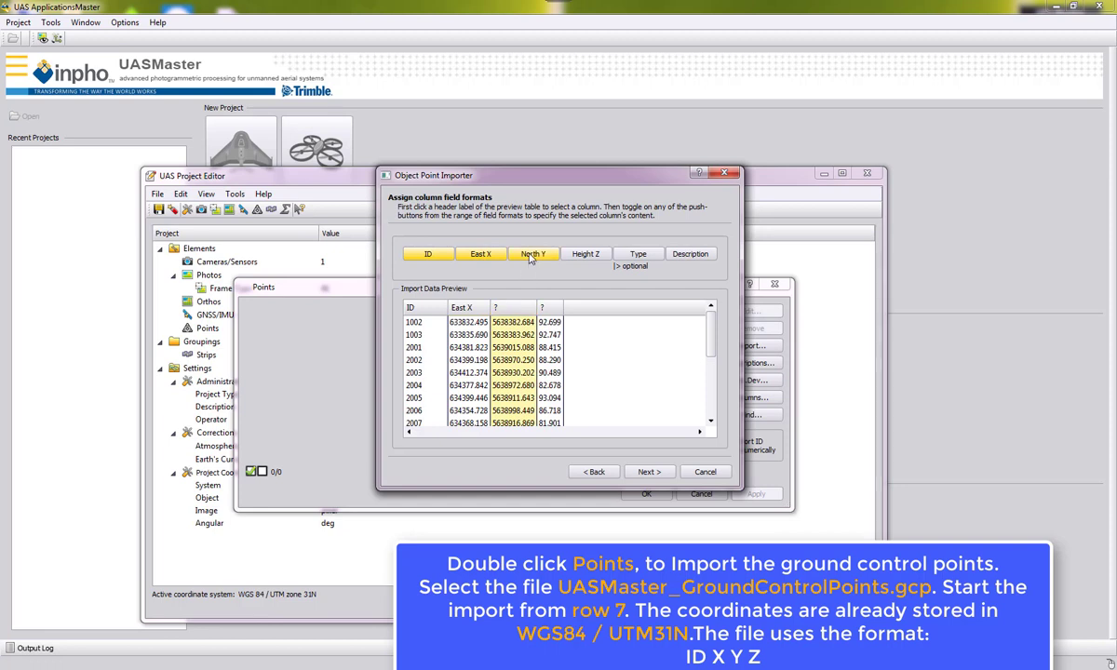
pyautogui.click(551, 311)
pyautogui.click(565, 253)
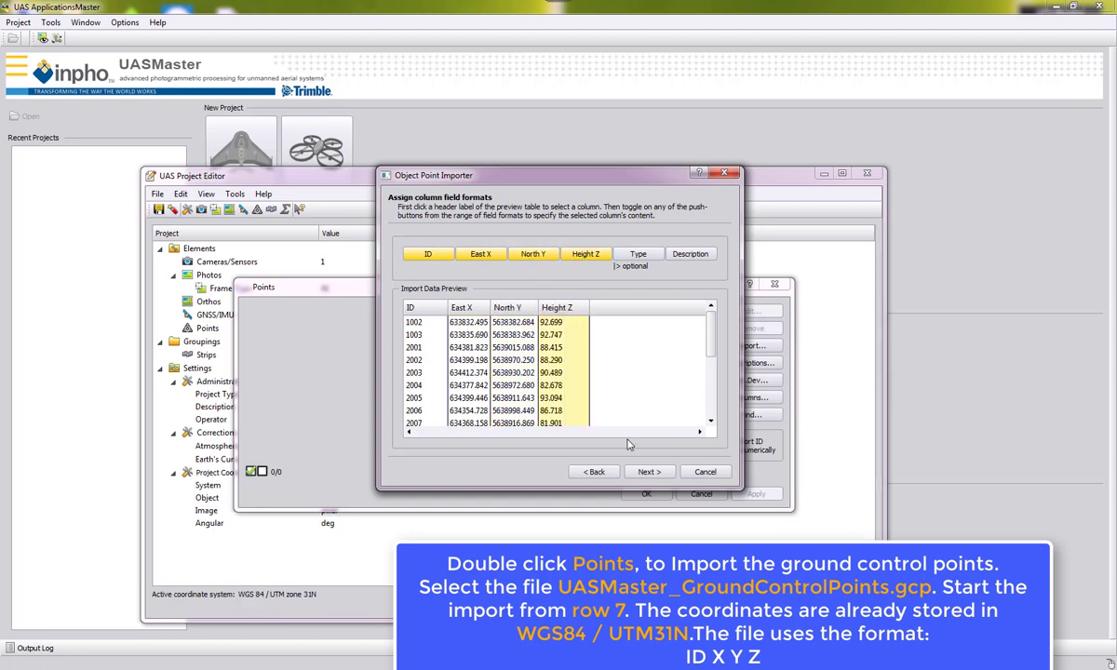
# Finish the point import, keeping any-character ID extraction and the WGS 84 / UTM zone 31N coordinate system
pyautogui.click(649, 471)
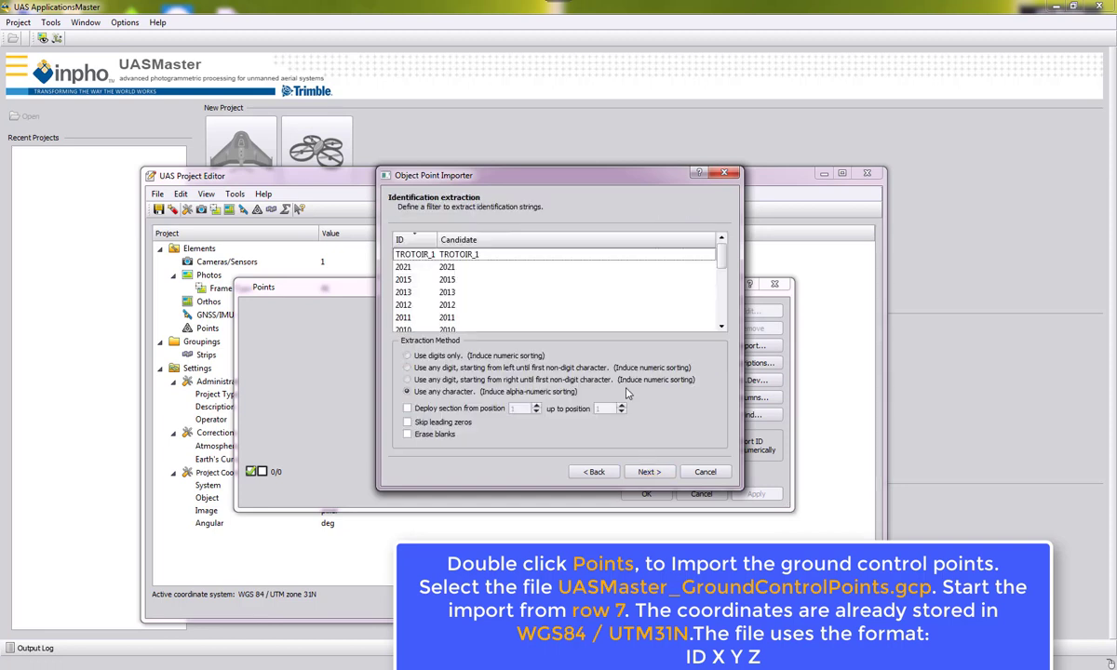
pyautogui.click(647, 473)
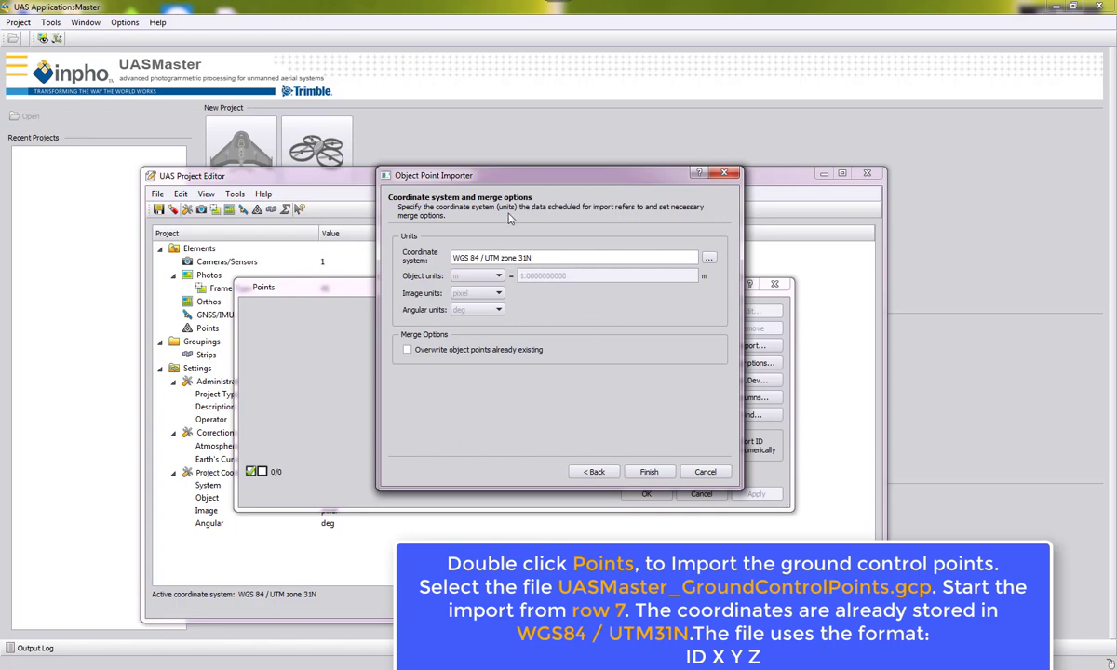
pyautogui.click(649, 472)
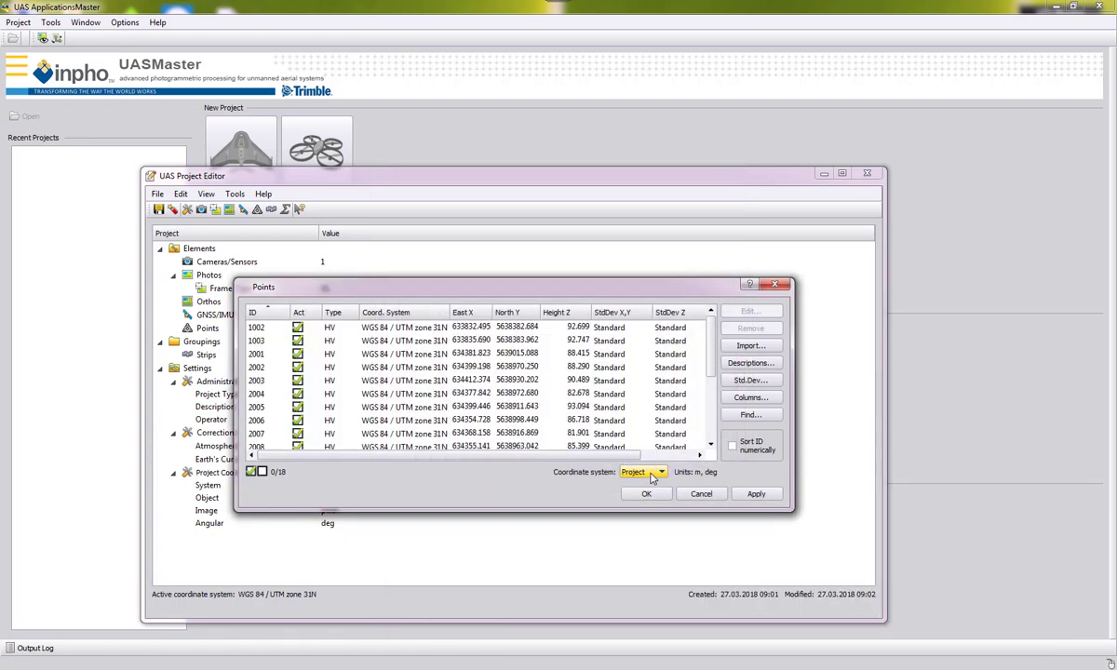
# Set the points' standard deviations to 0.002 mm for manual and automatic image points, 0.02 m planimetric and 0.04 m height, and confirm the points
pyautogui.click(740, 382)
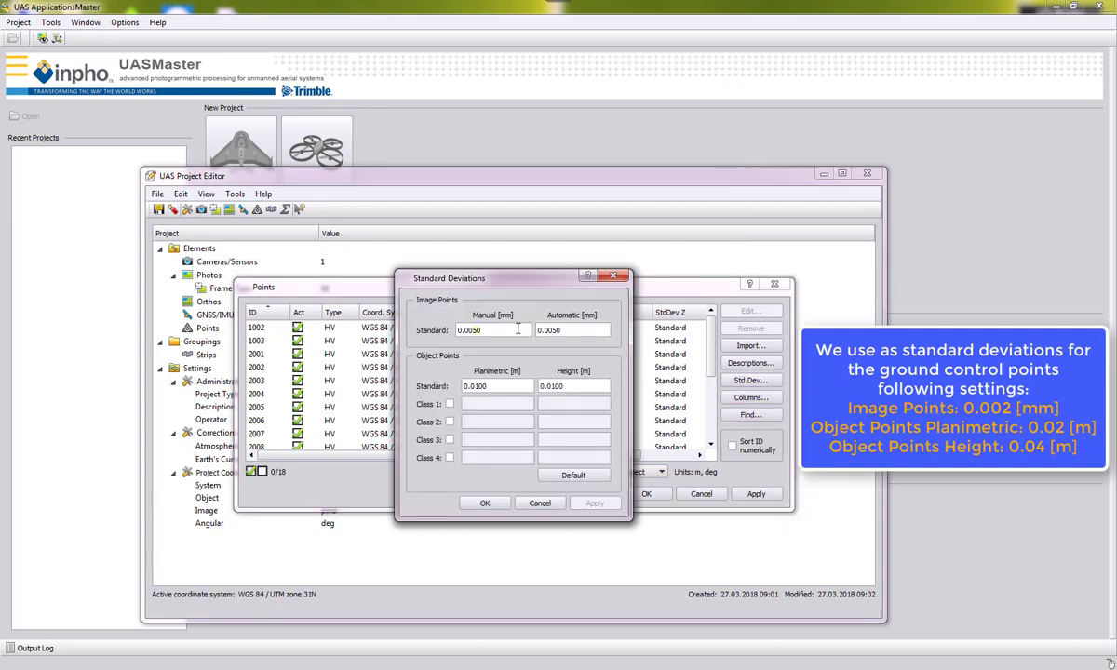
pyautogui.write('2')
pyautogui.moveTo(475, 388); pyautogui.dragTo(510, 384)
pyautogui.write('2')
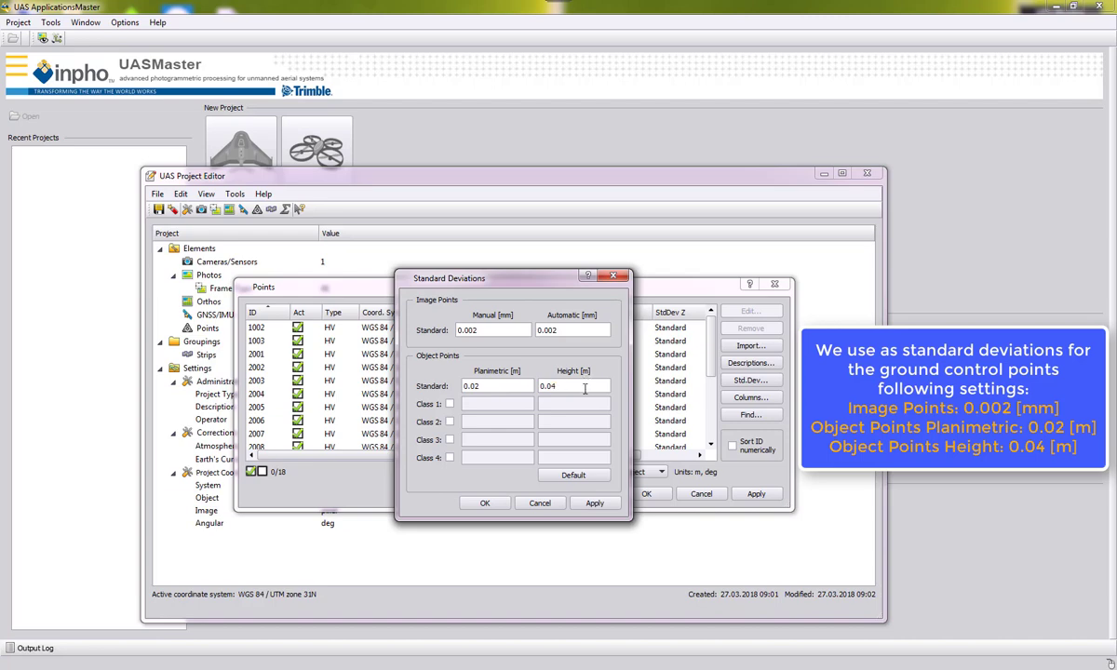
pyautogui.click(485, 503)
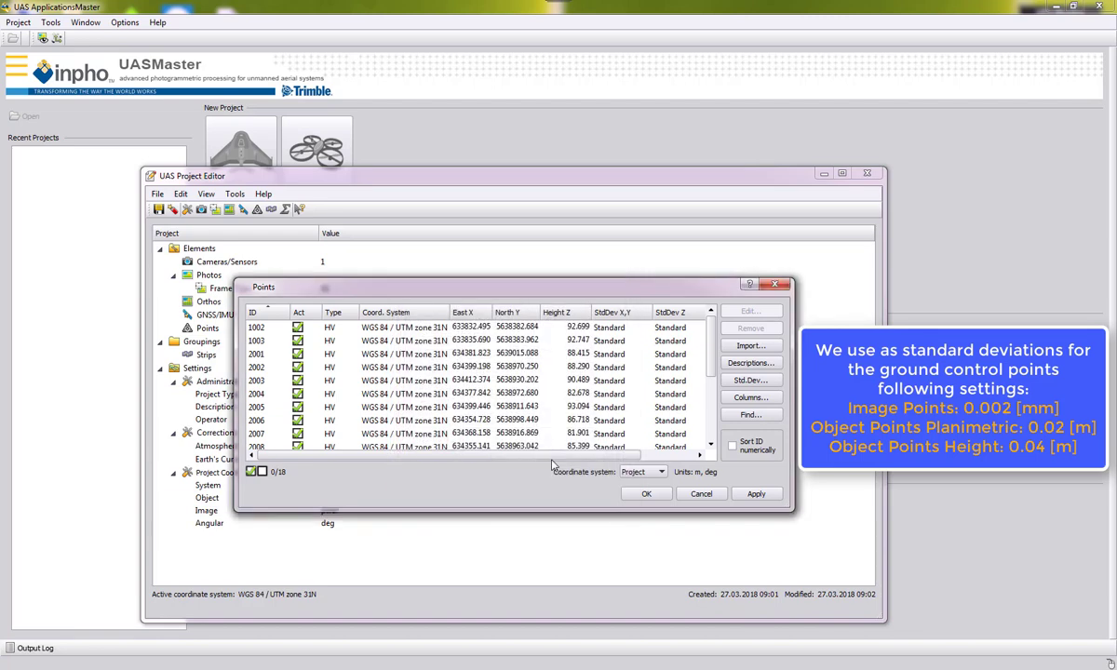
pyautogui.click(645, 493)
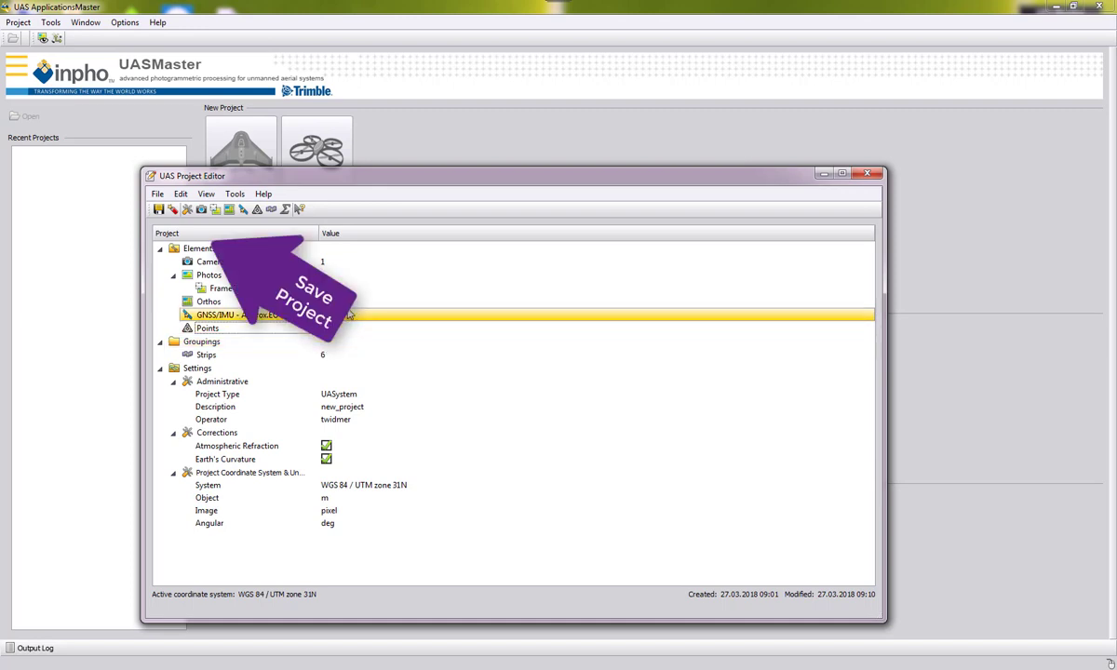
# Save the project as Demo in the TrainingData_UAS project folder
pyautogui.click(158, 193)
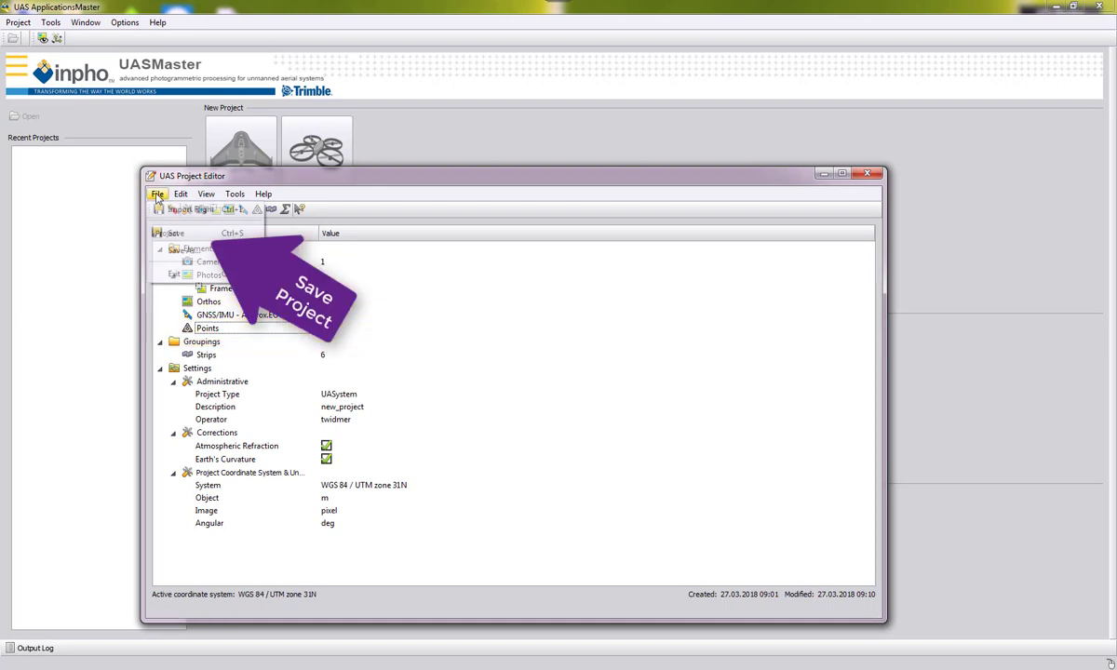
pyautogui.click(382, 217)
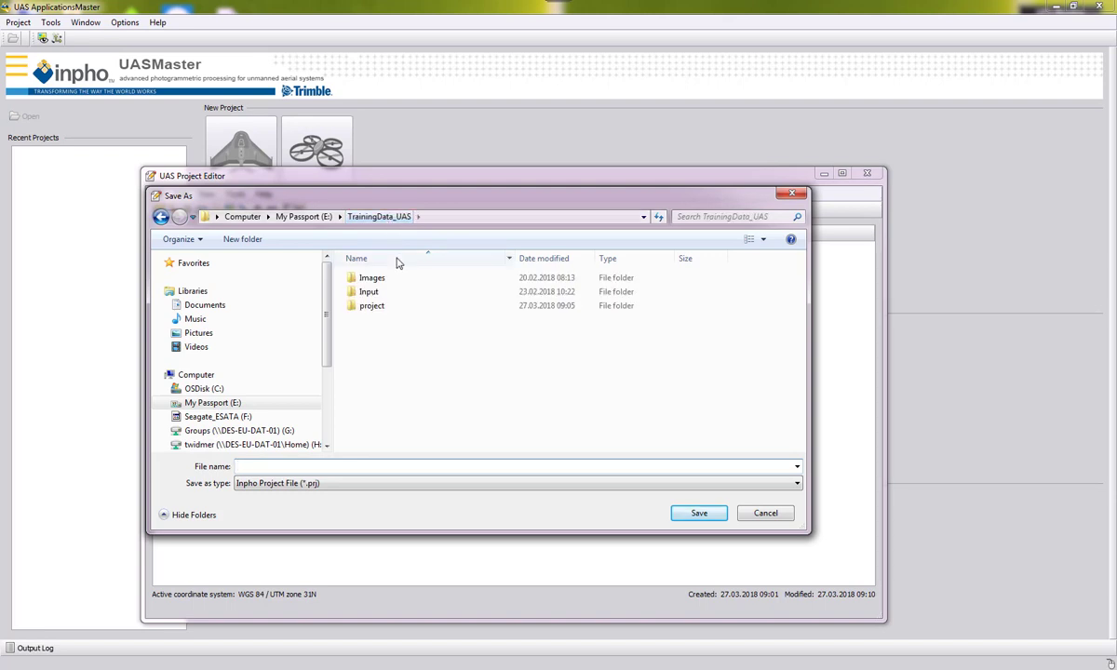
pyautogui.doubleClick(373, 307)
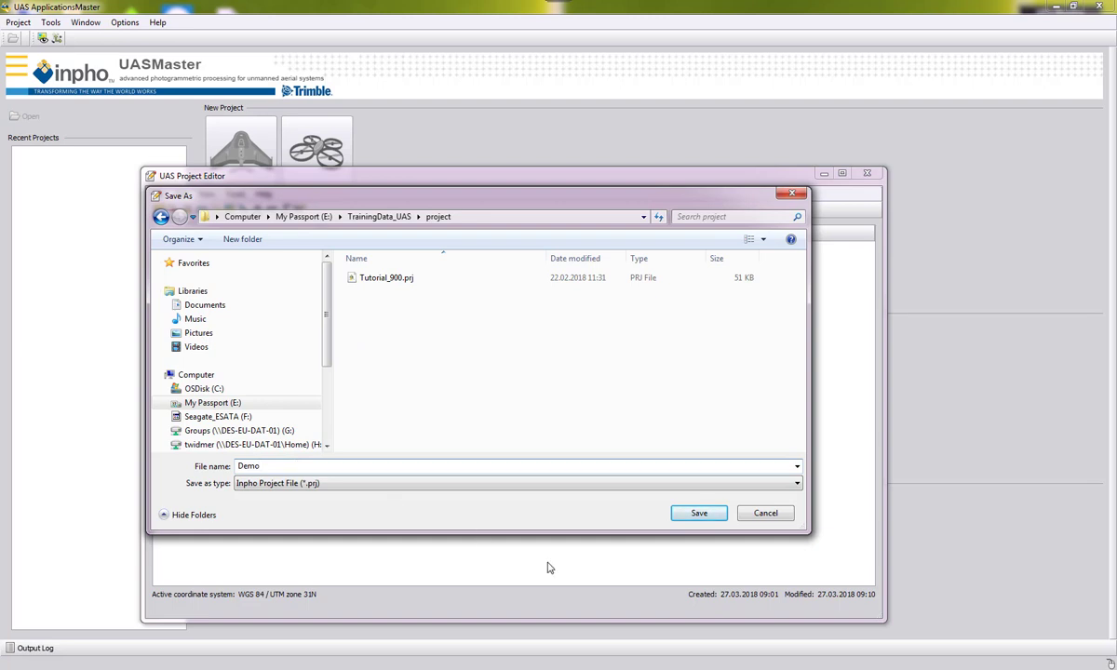
pyautogui.click(699, 513)
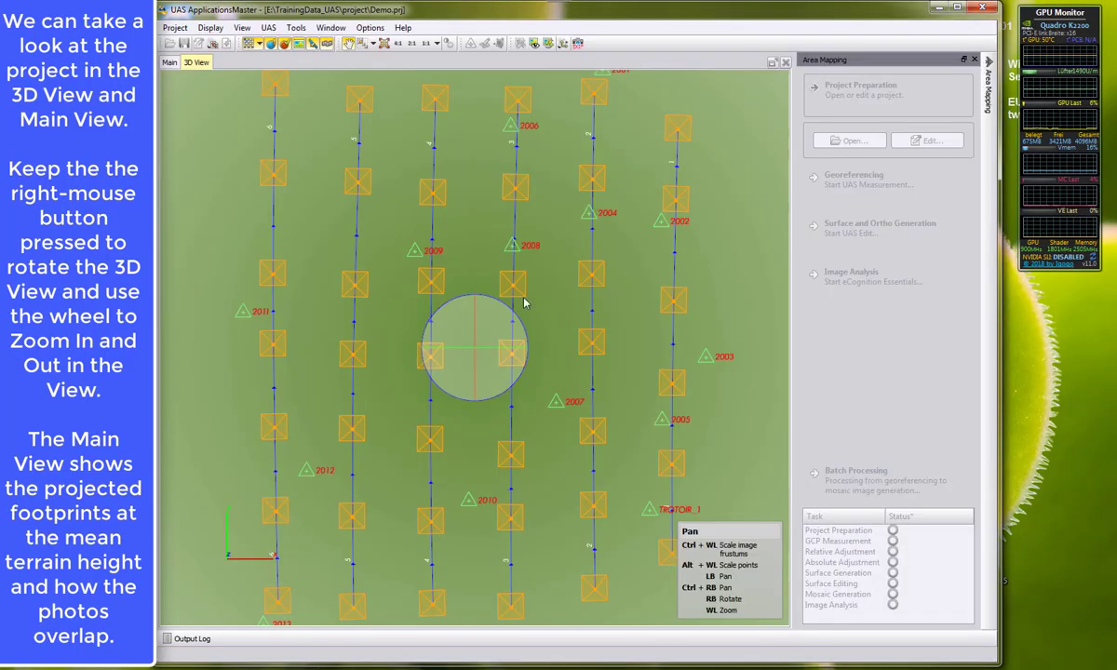
# Examine the strips, photos and ground control points from several angles in the 3D View, and the overlapping photo footprints in the Main view
pyautogui.scroll(-5, 521, 303)
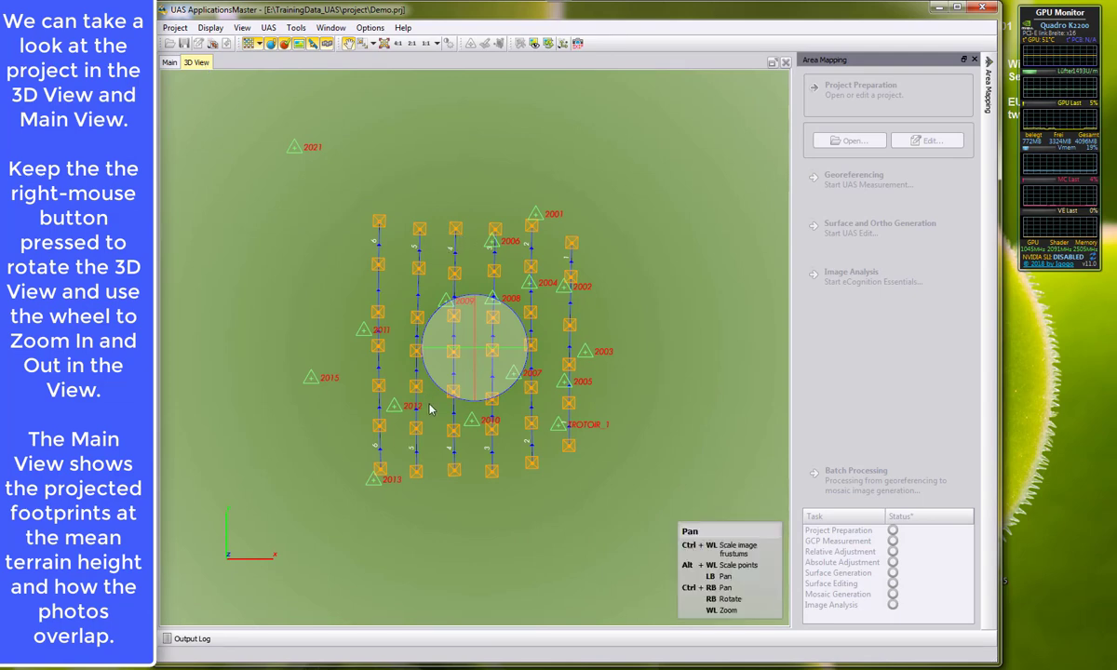
pyautogui.moveTo(430, 408); pyautogui.dragTo(419, 238, button='right')
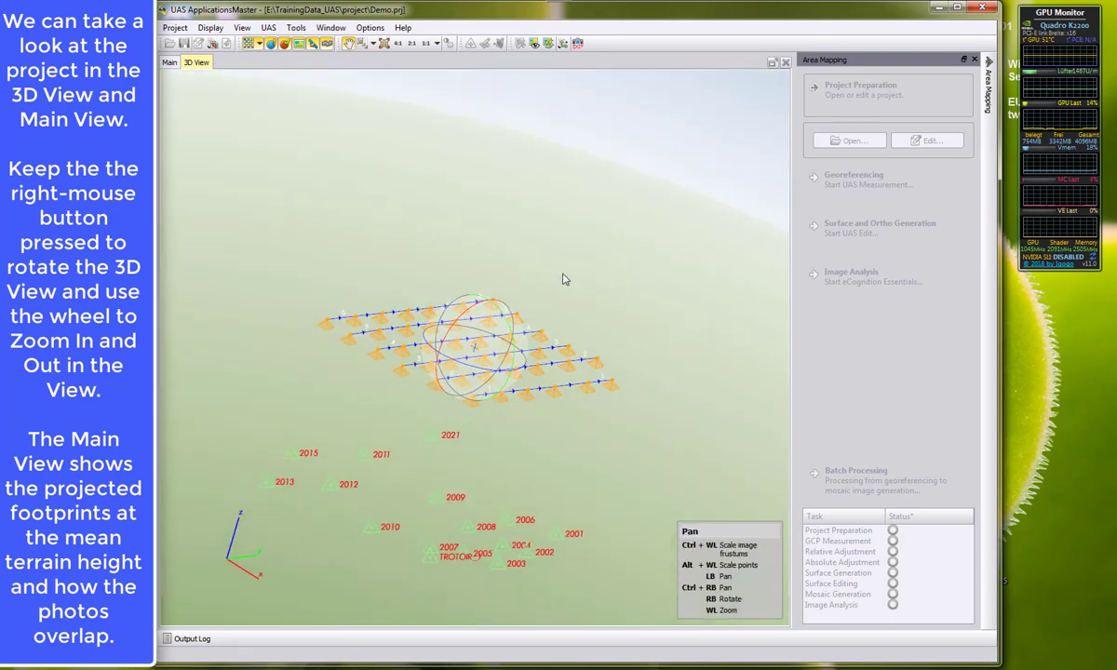
pyautogui.moveTo(563, 279); pyautogui.dragTo(544, 232, button='right')
pyautogui.moveTo(429, 489); pyautogui.dragTo(440, 363, button='right')
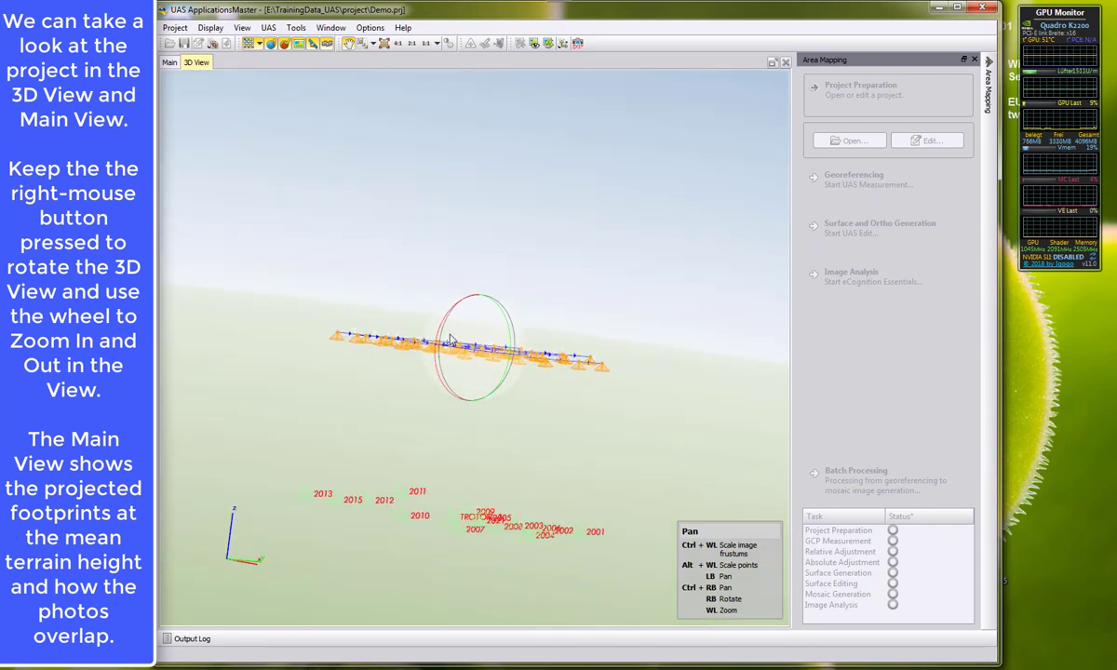
pyautogui.moveTo(479, 235); pyautogui.dragTo(475, 392, button='right')
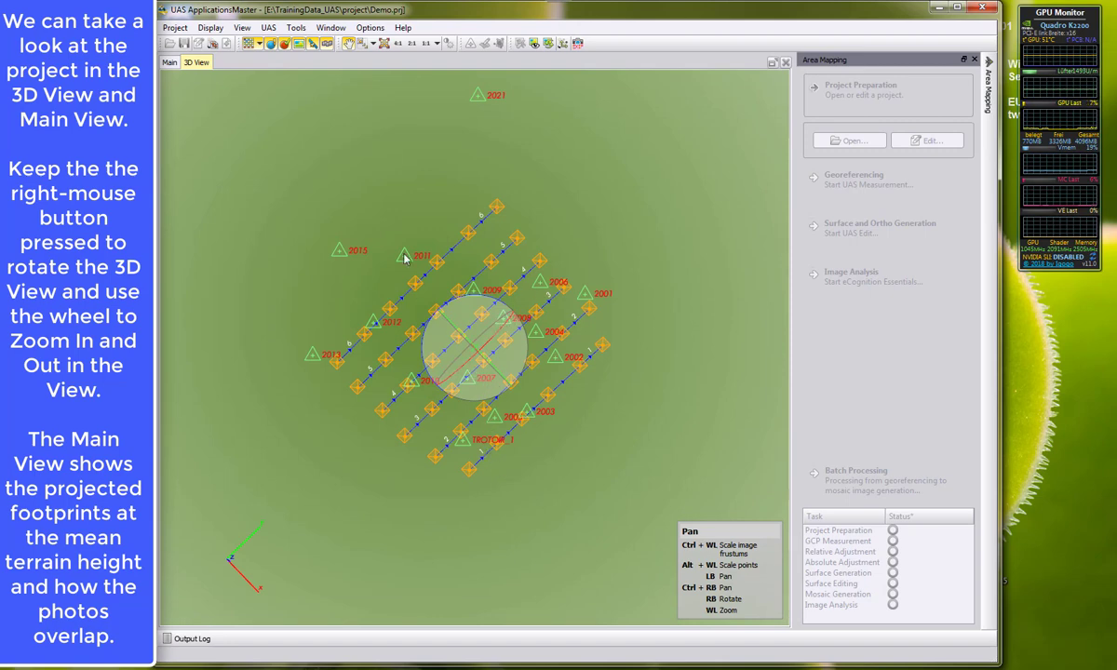
pyautogui.click(169, 62)
pyautogui.scroll(-2, 456, 361)
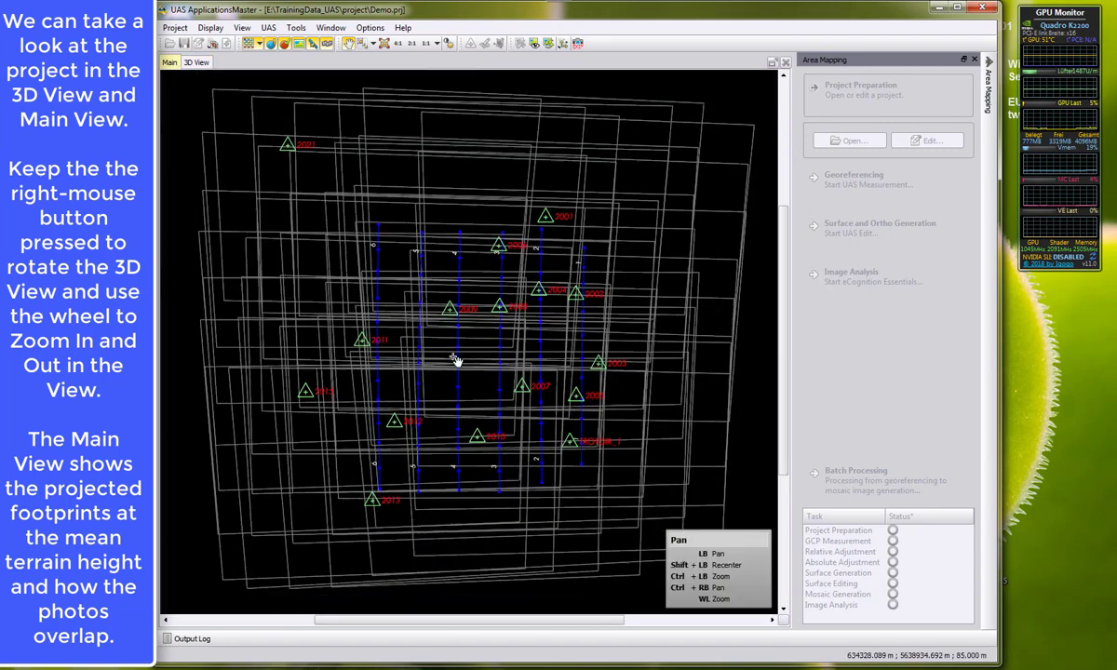